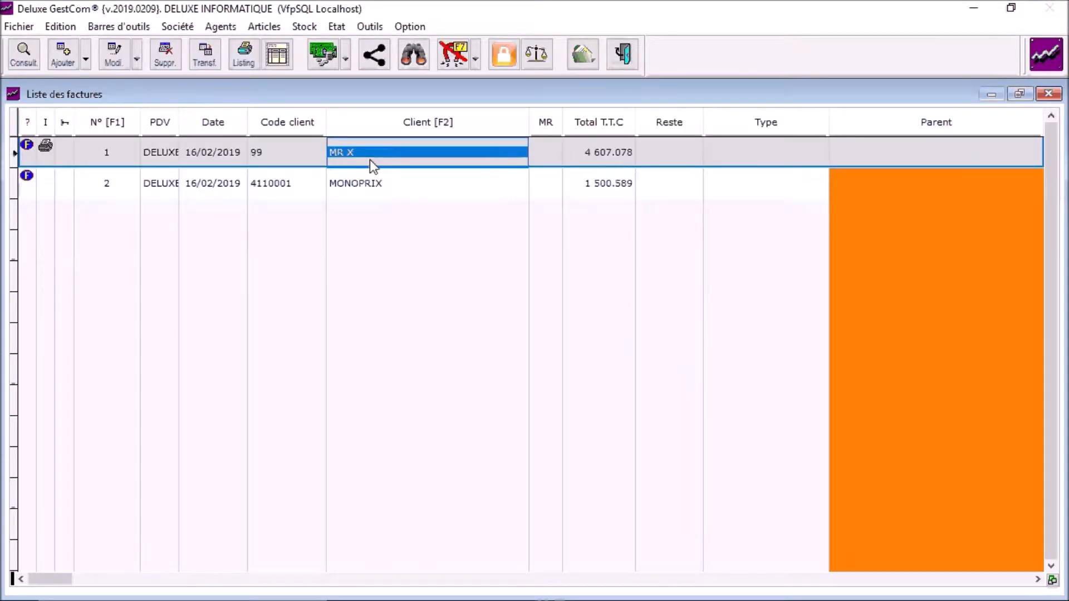
- Set the amount of invoice 1's Traite instalment due 31/05/2019 to 0, save the payment terms and leave the invoice list
click(356, 154)
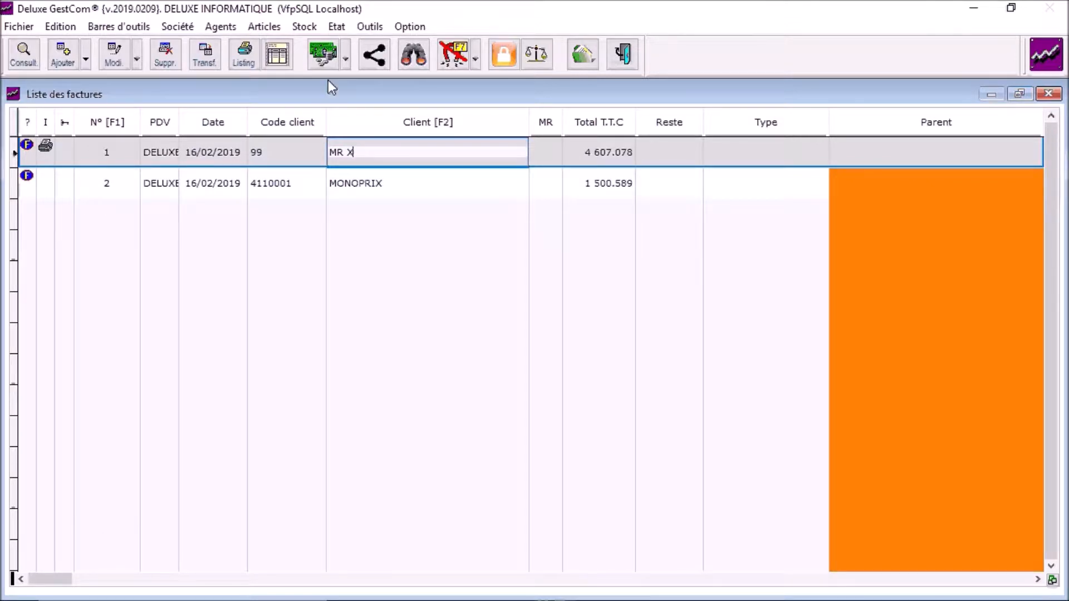
click(328, 60)
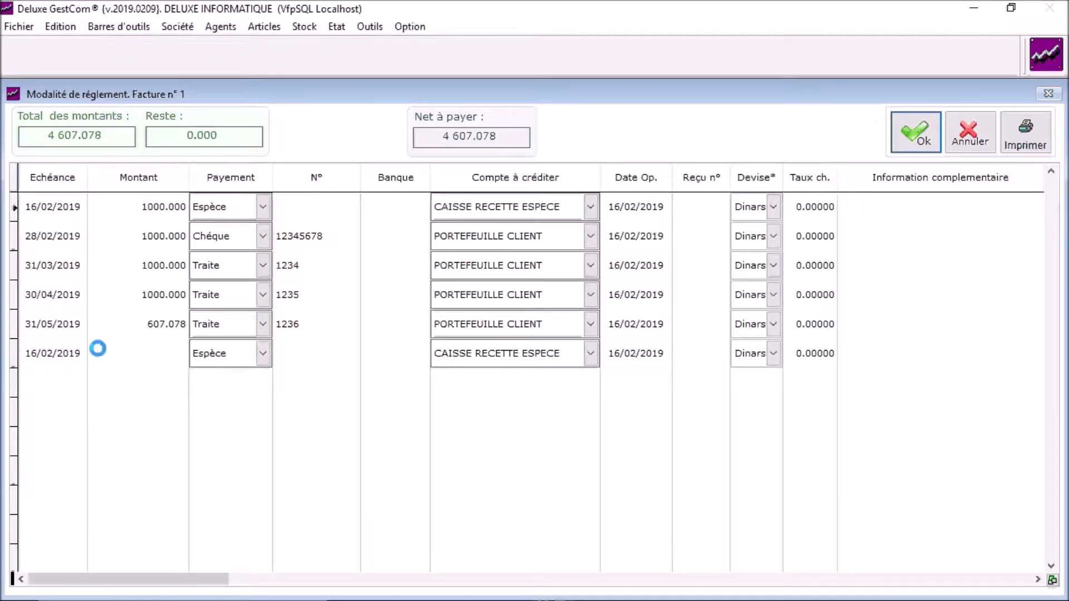
click(122, 323)
text(0)
key(Return)
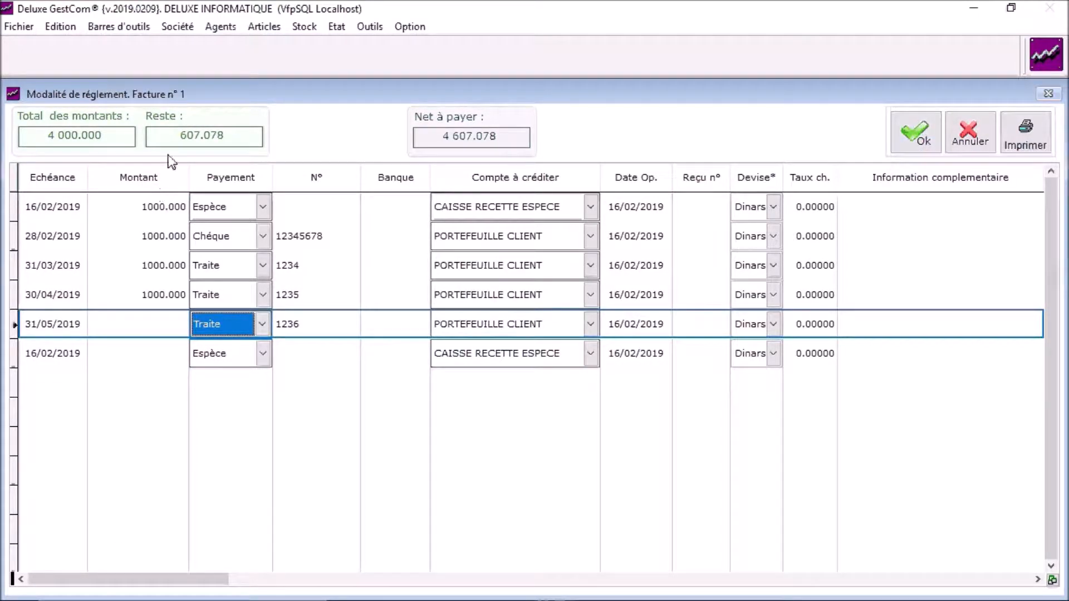
click(916, 134)
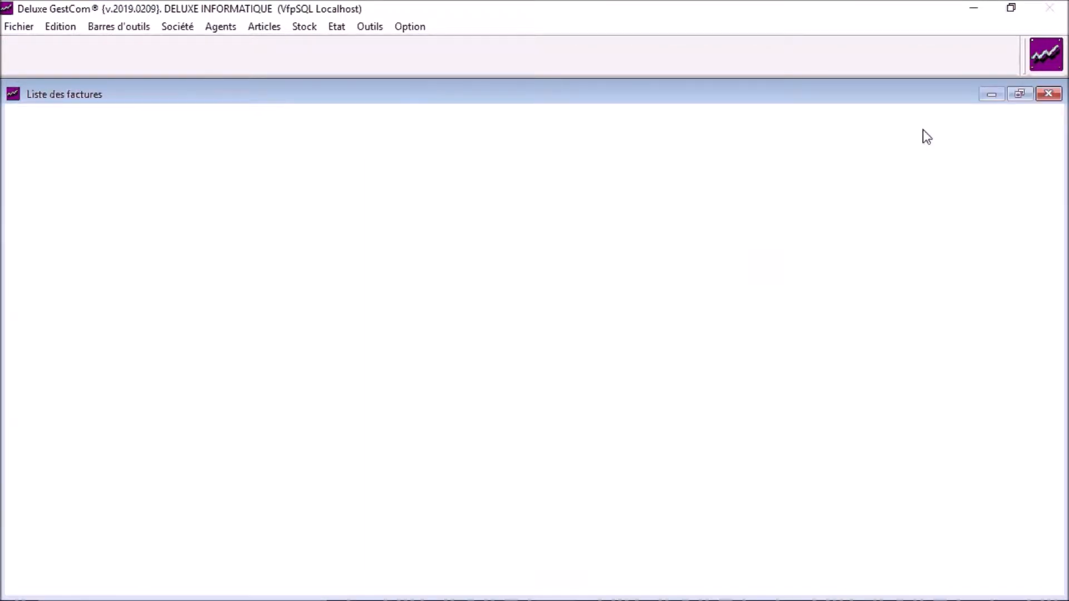
key(Escape)
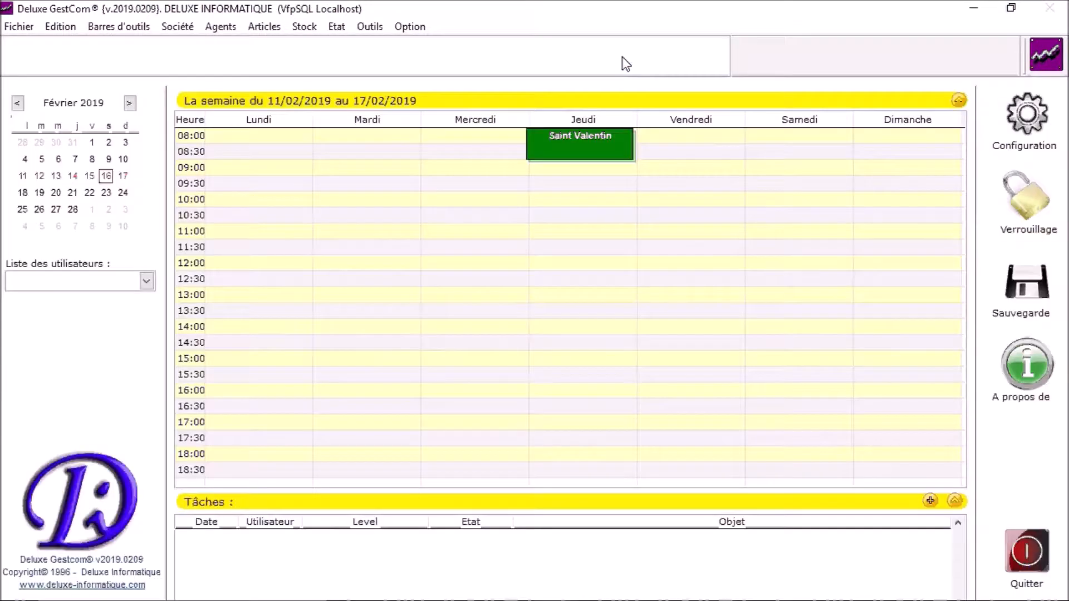
- Open the company account of CLIENT PASSAGÉ from the client list, limited to Factures for 01/01/2019 to 31/12/2019
click(24, 55)
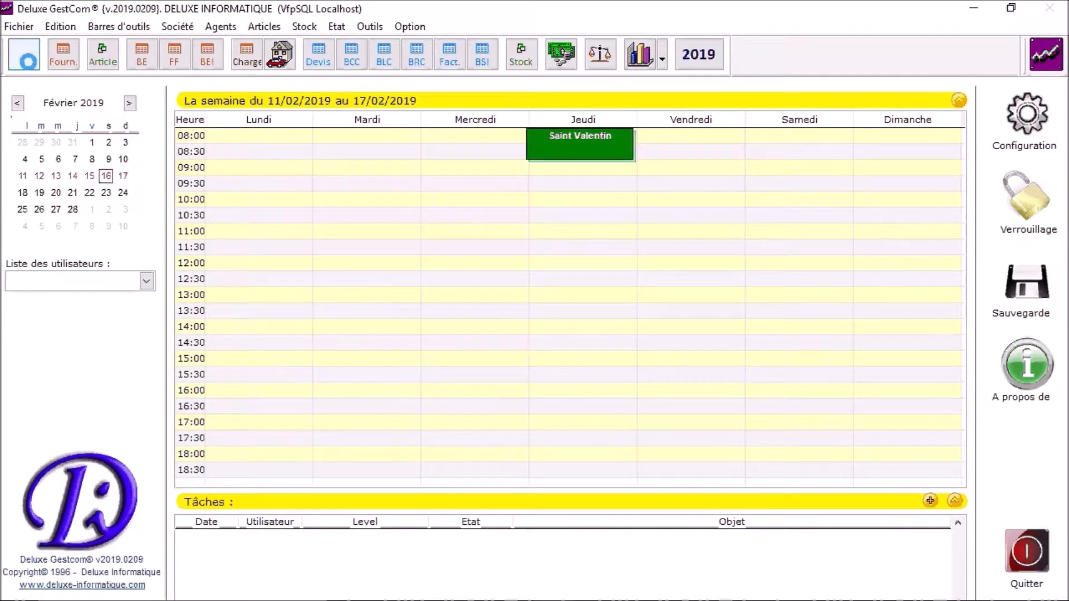
click(202, 223)
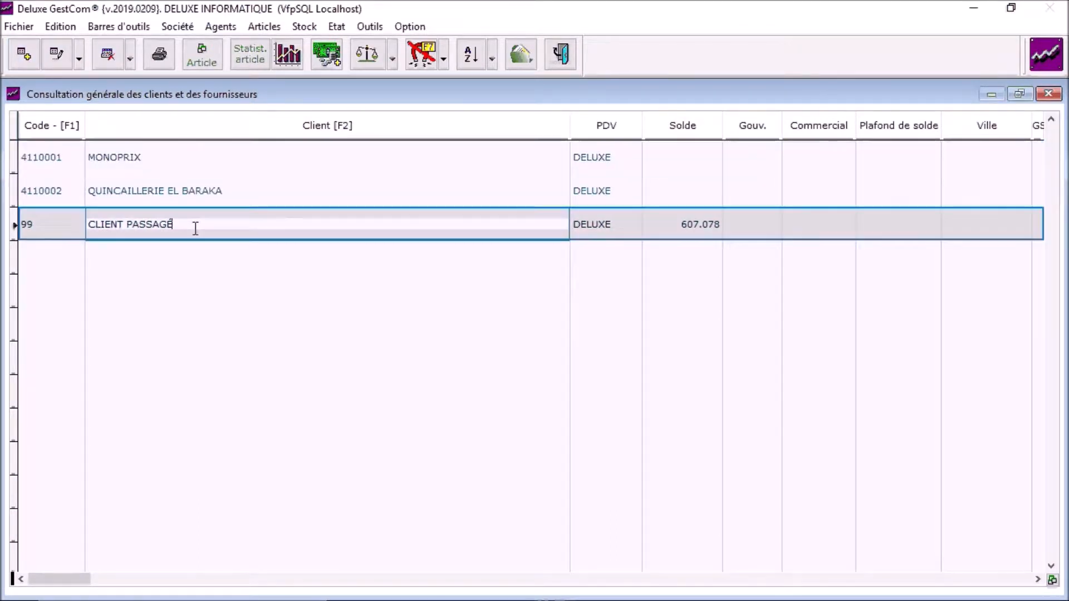
click(675, 223)
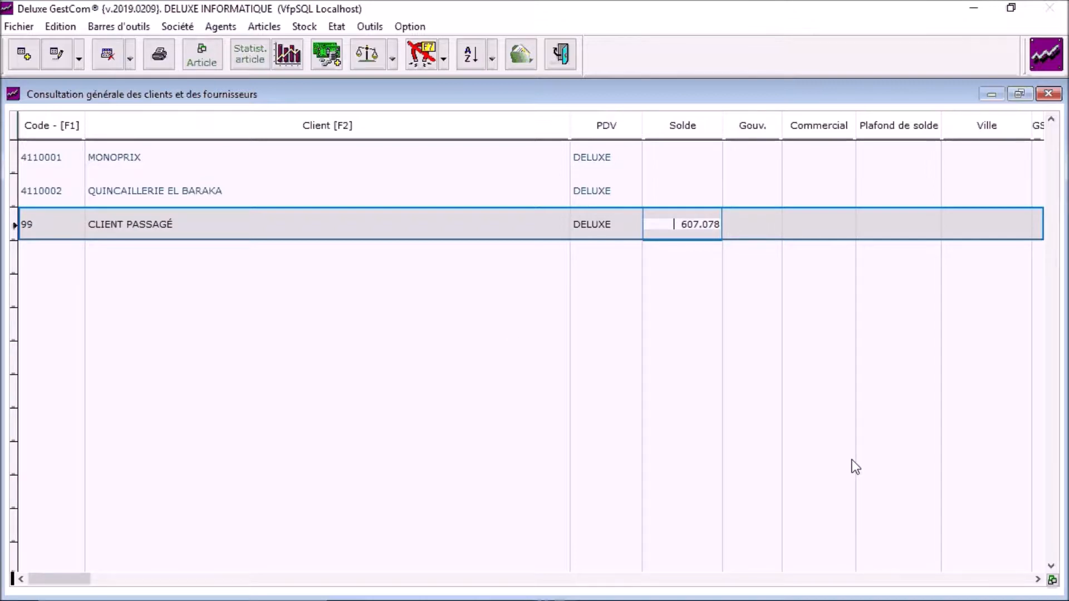
click(362, 62)
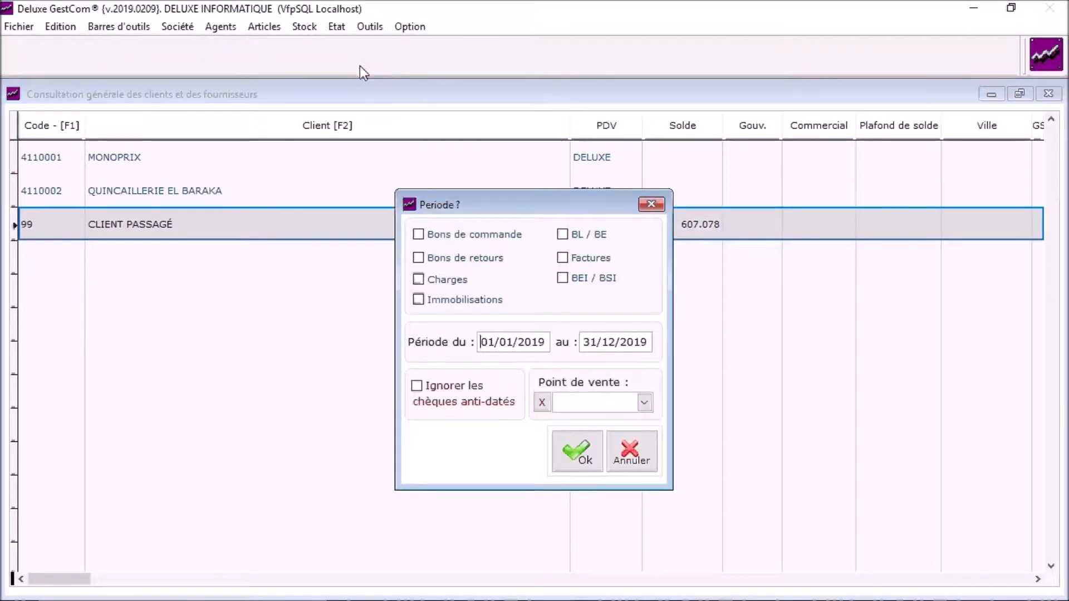
click(564, 258)
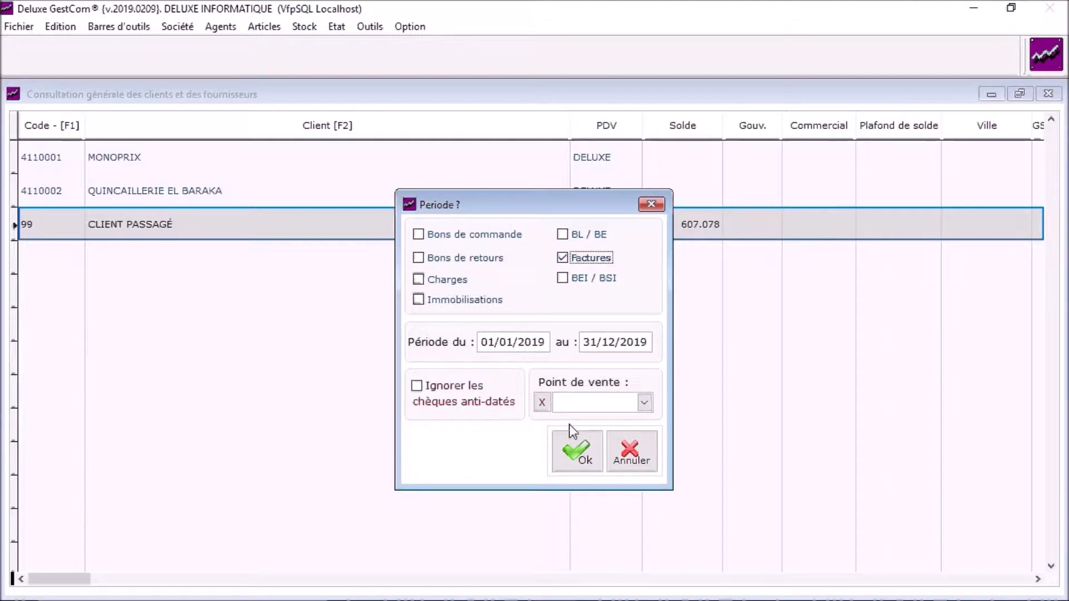
click(573, 458)
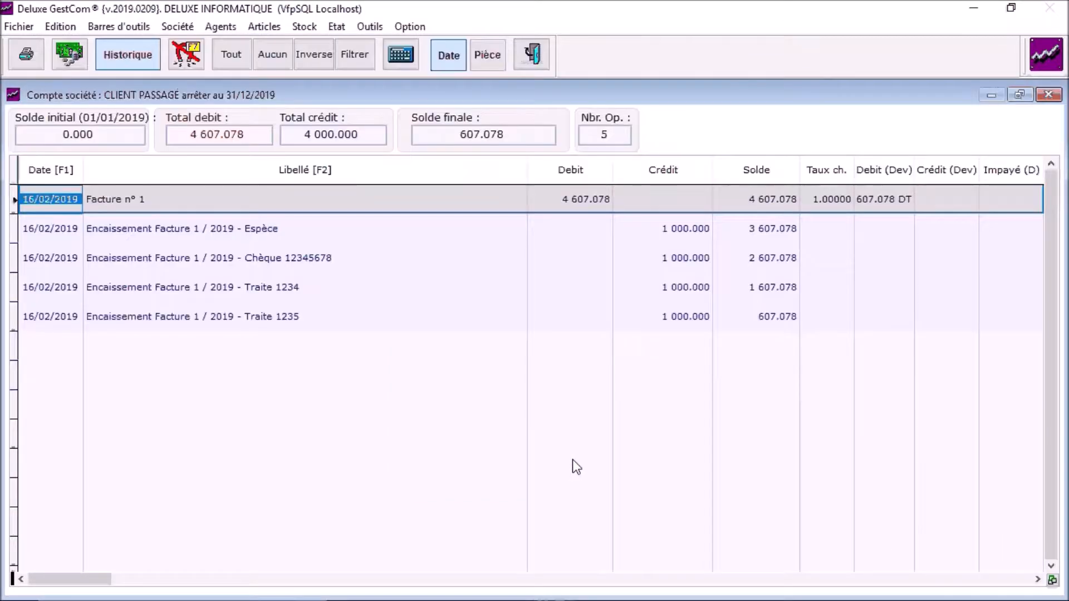
- Examine the invoice debit, the four payment credits and the remaining balance in CLIENT PASSAGÉ's account
click(63, 199)
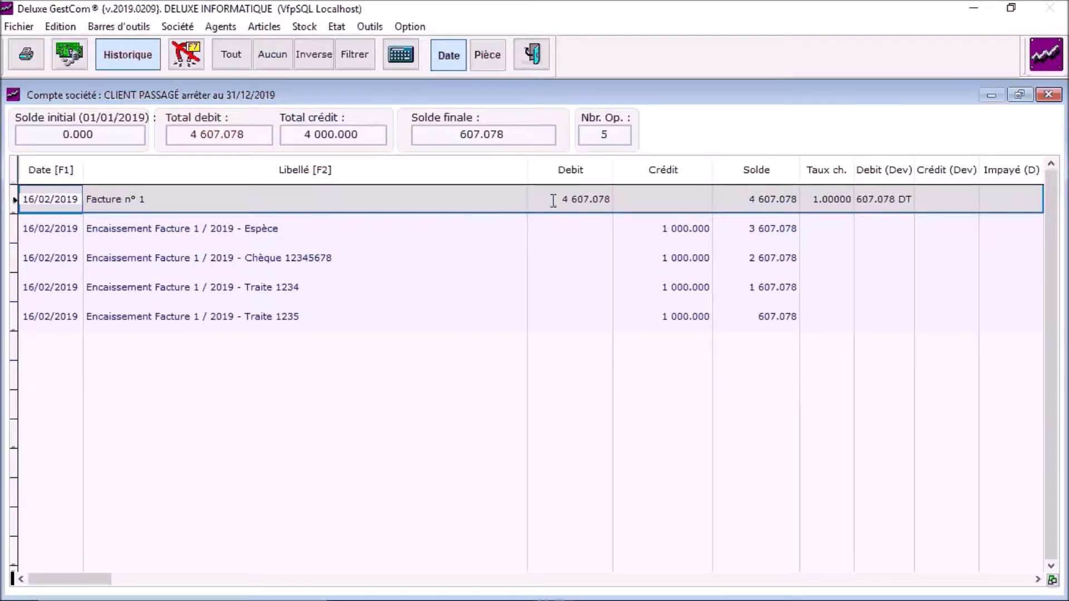
click(553, 201)
click(664, 228)
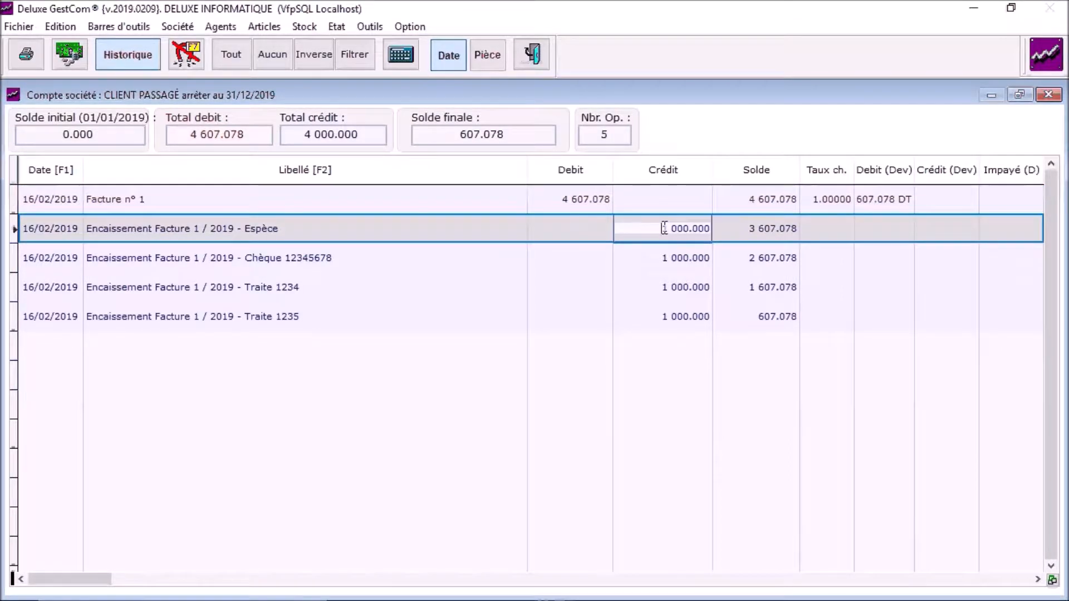
click(664, 258)
click(662, 287)
click(657, 321)
click(754, 321)
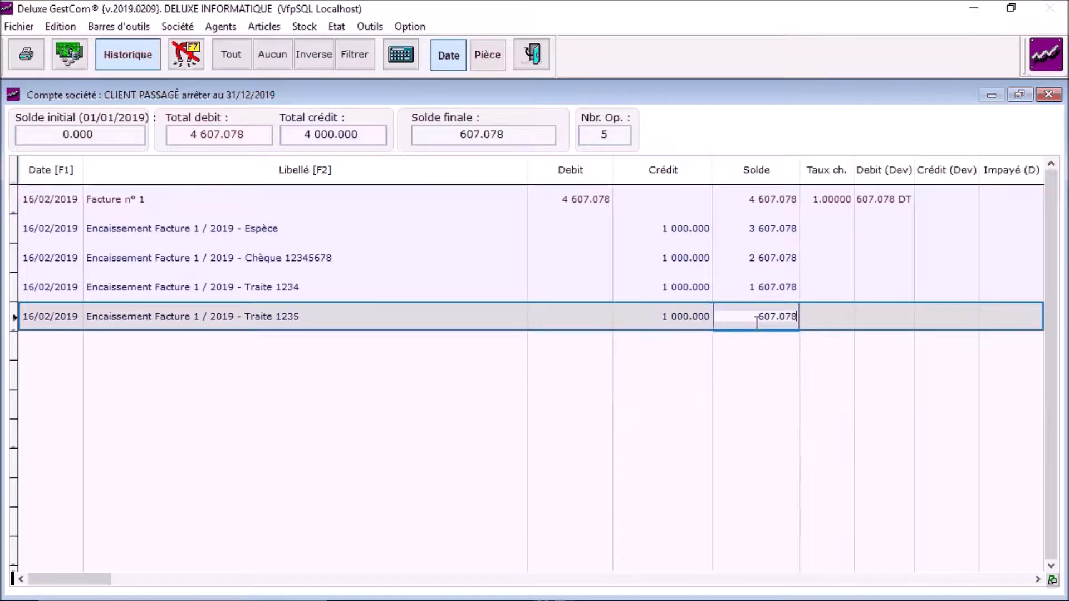
- Preview the Compte financier report for CLIENT PASSAGÉ, then close the preview and return to the client list
click(28, 55)
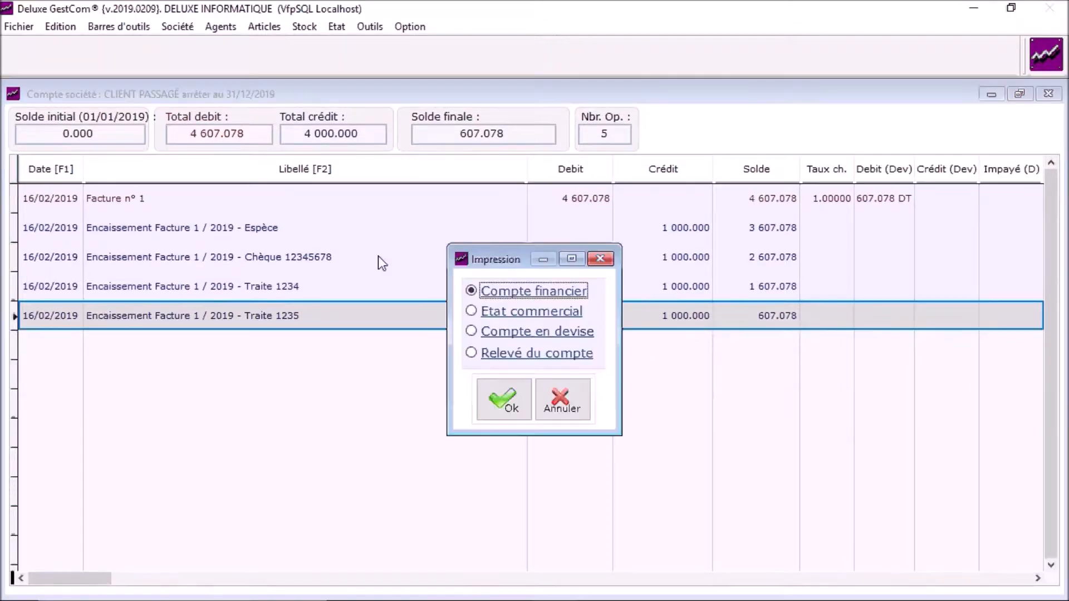
click(509, 399)
click(485, 350)
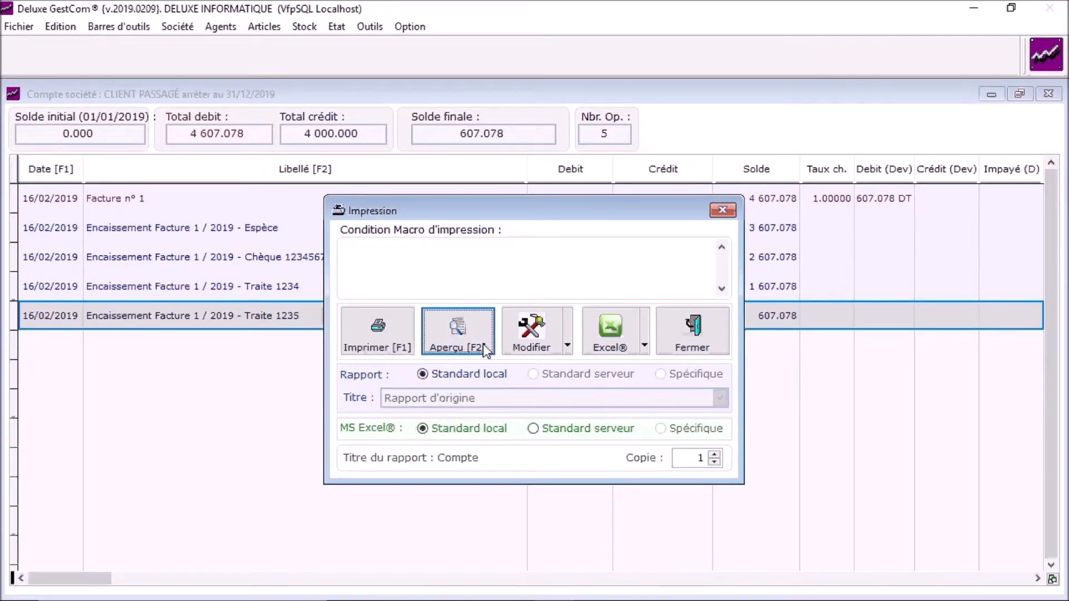
click(475, 94)
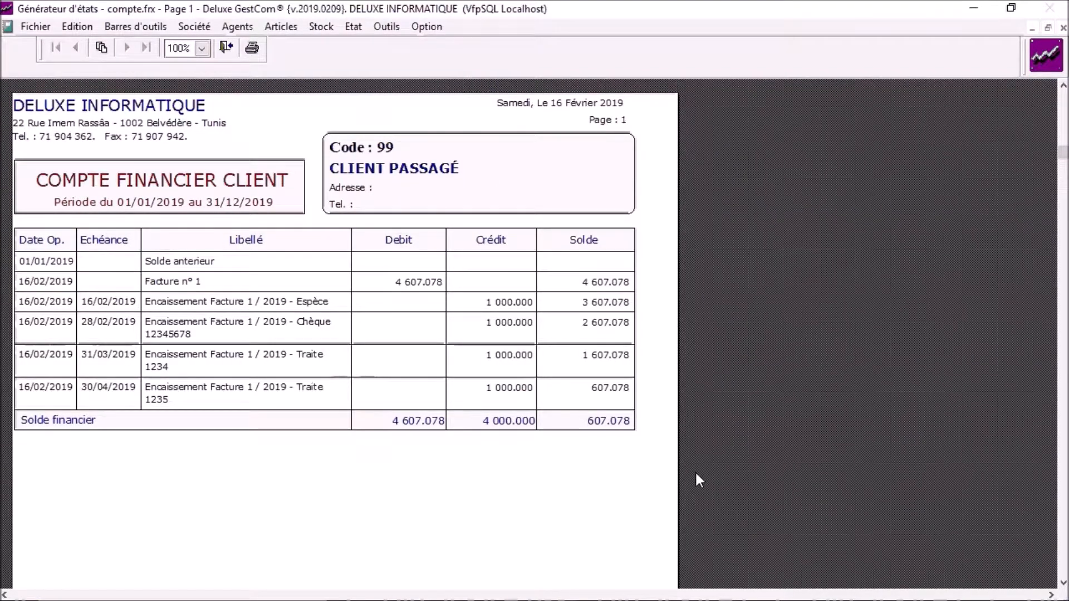
click(228, 48)
click(710, 325)
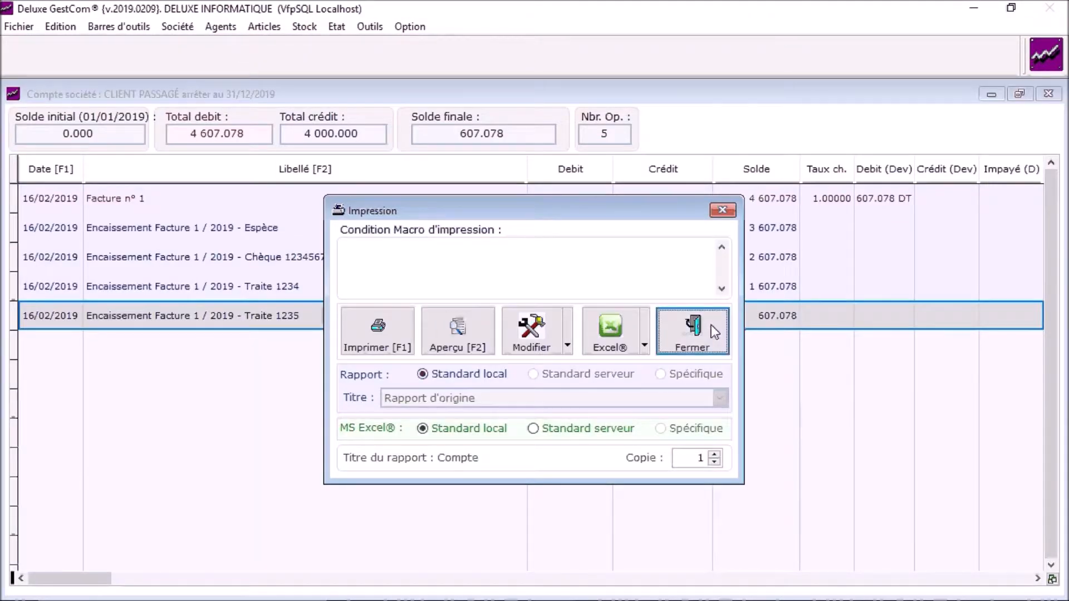
click(528, 61)
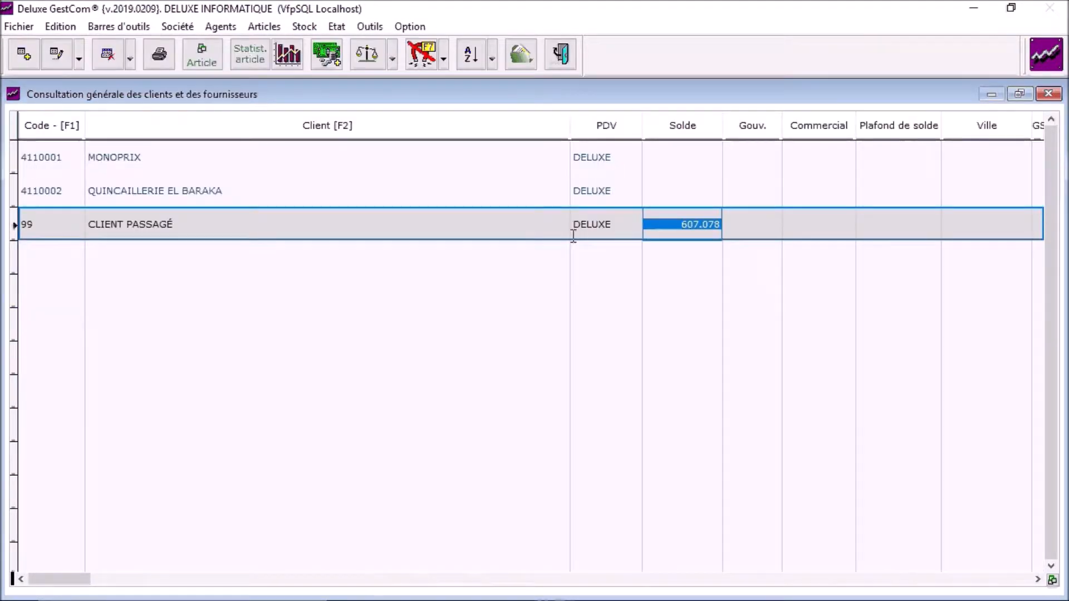
- Open MONOPRIX's company account and check the invoice debit against the payment credit
click(205, 158)
click(664, 152)
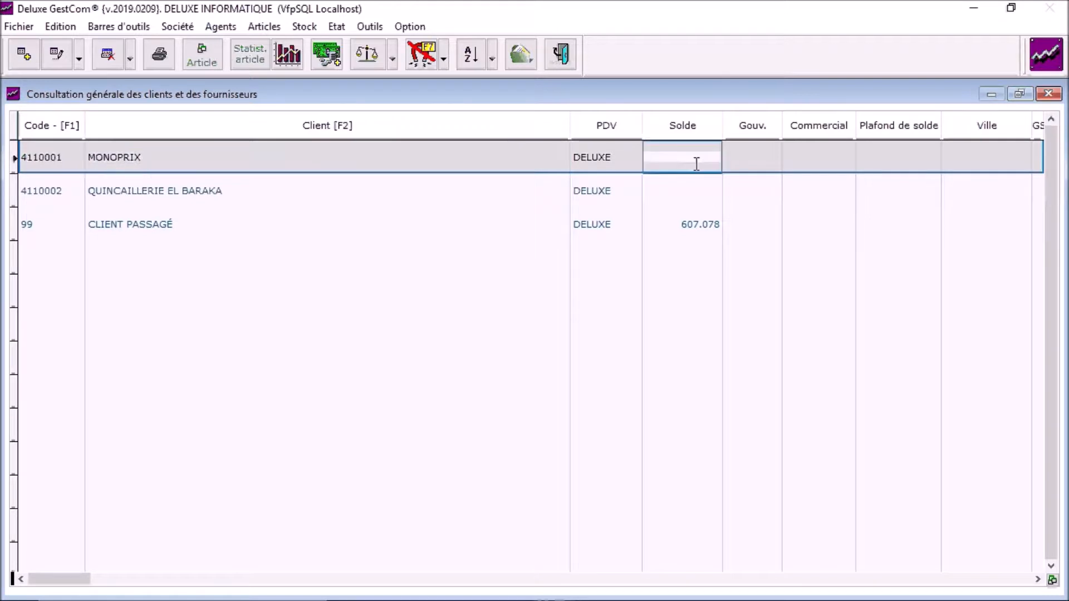
click(373, 60)
click(584, 453)
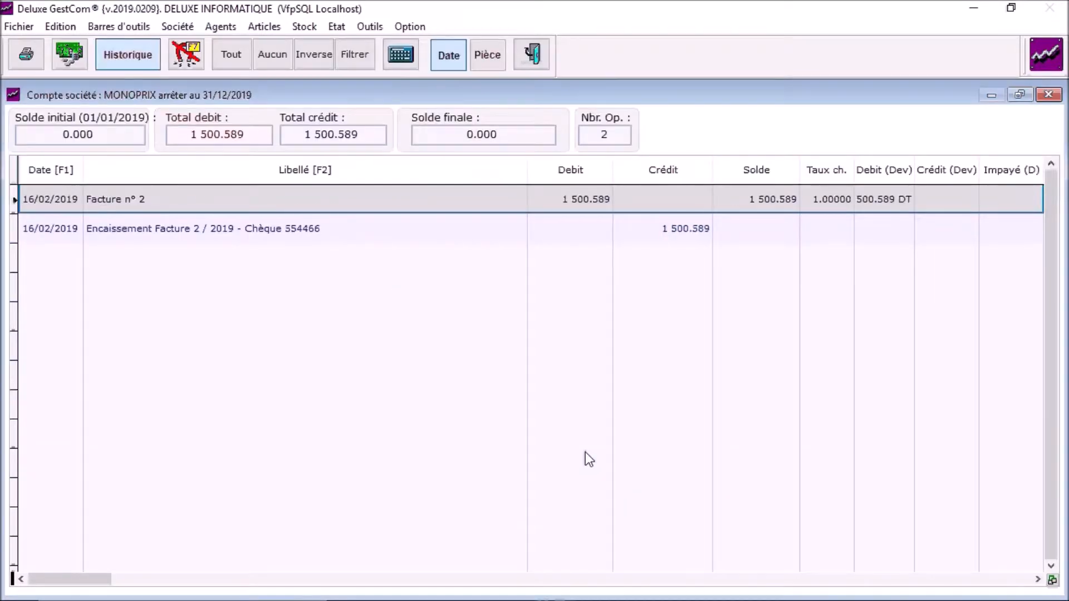
click(232, 199)
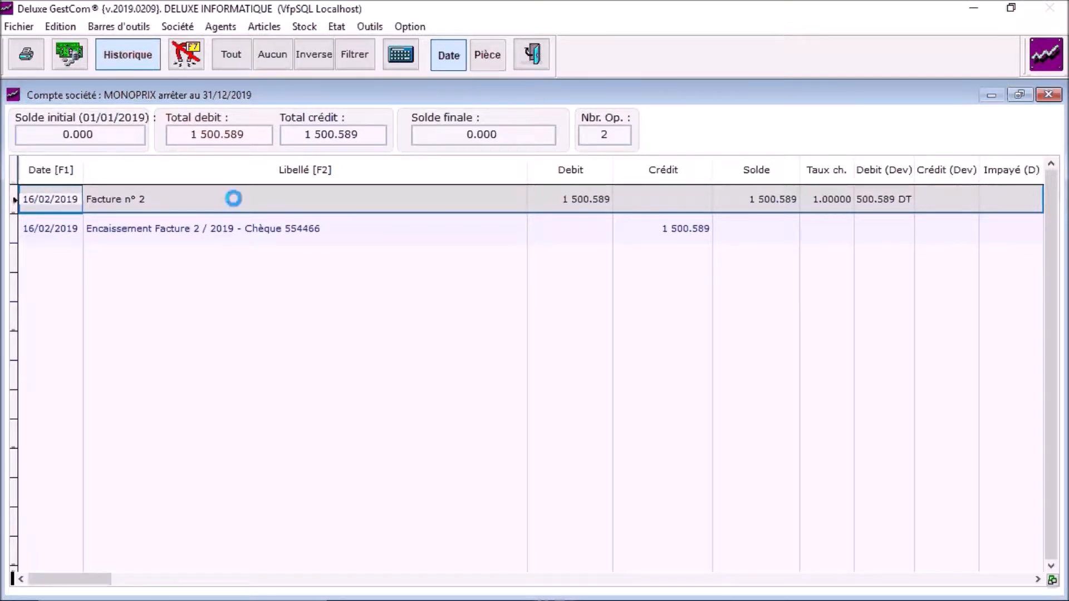
click(559, 200)
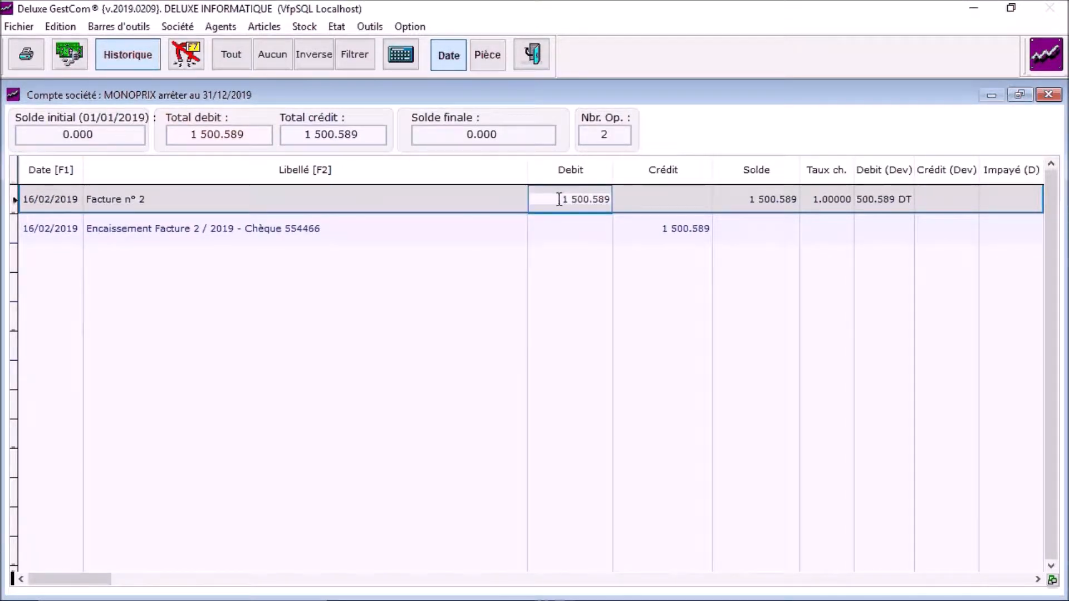
click(640, 228)
- Preview MONOPRIX's Compte financier report, then close it and return to the client list
click(19, 56)
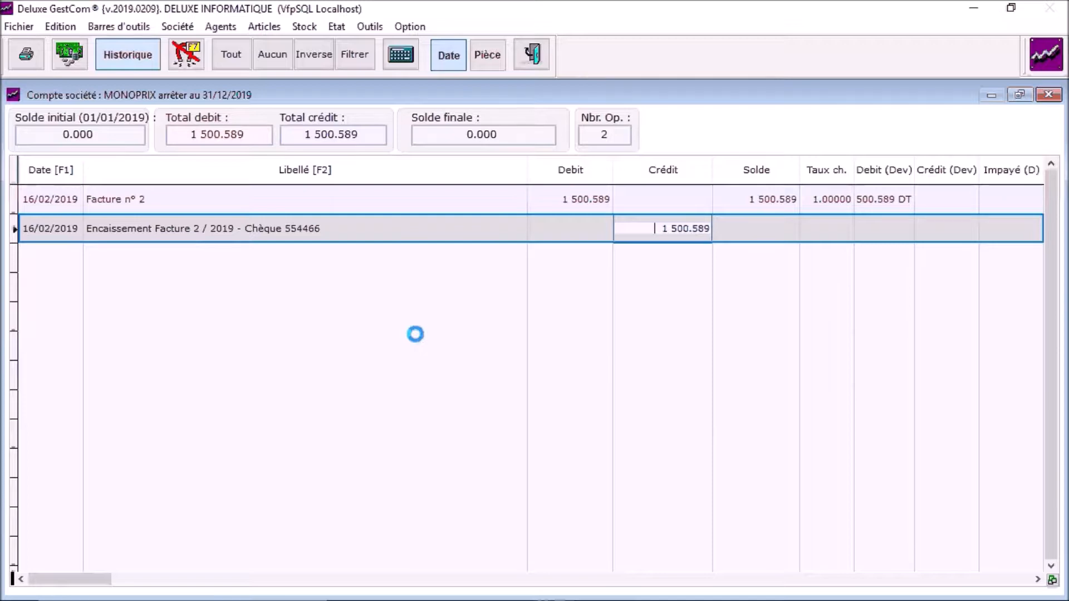
click(499, 399)
click(466, 338)
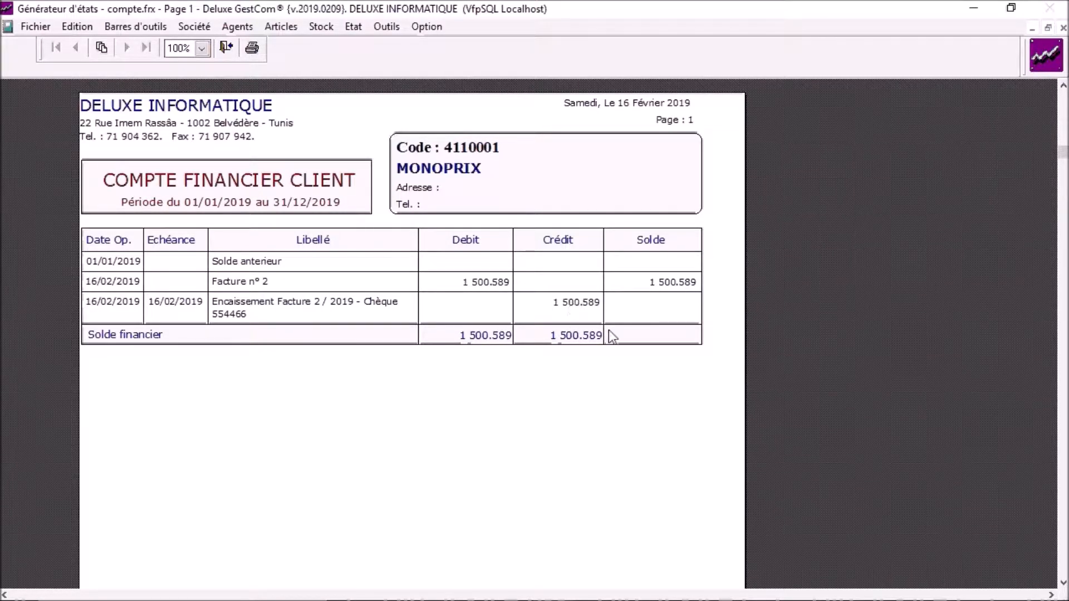
click(226, 48)
click(702, 346)
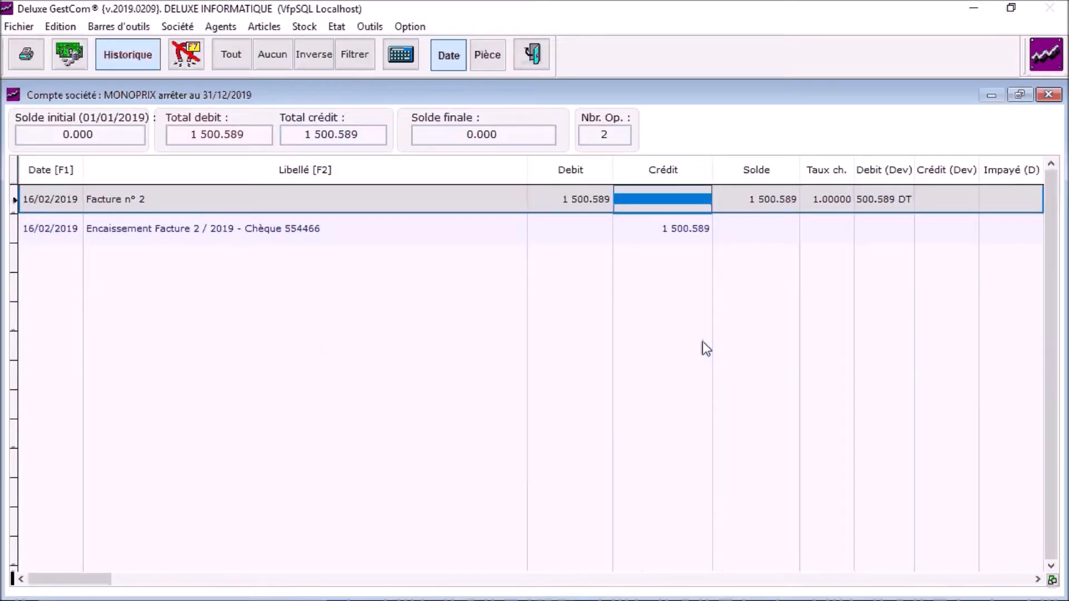
key(Escape)
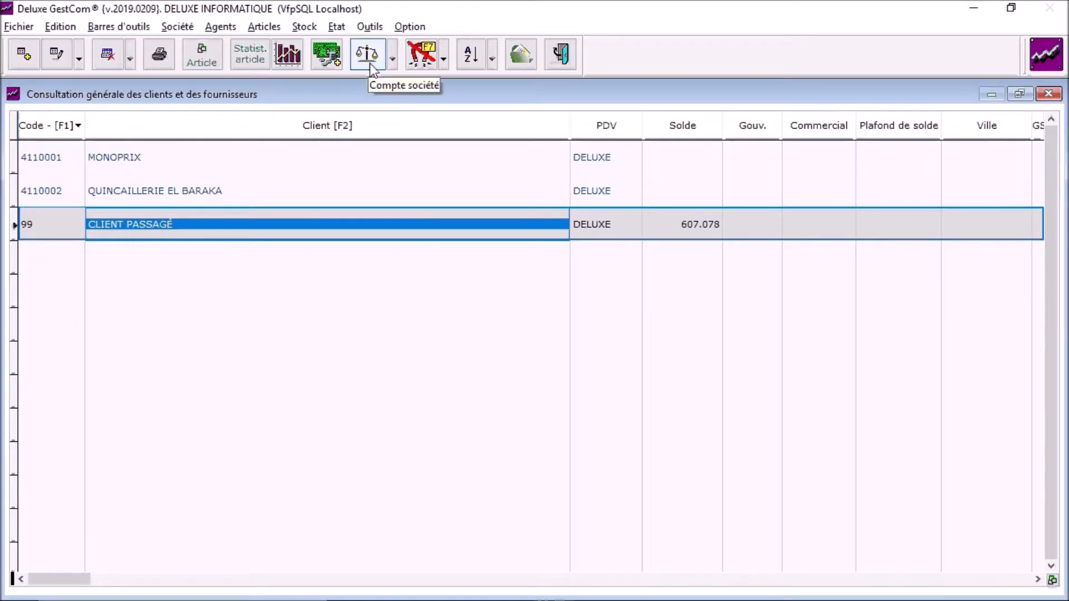
- Preview the payment reminder letter for overdue debts from 01/01/2019 to 16/02/2019 with a 0.000 minimum balance, then close it
click(393, 59)
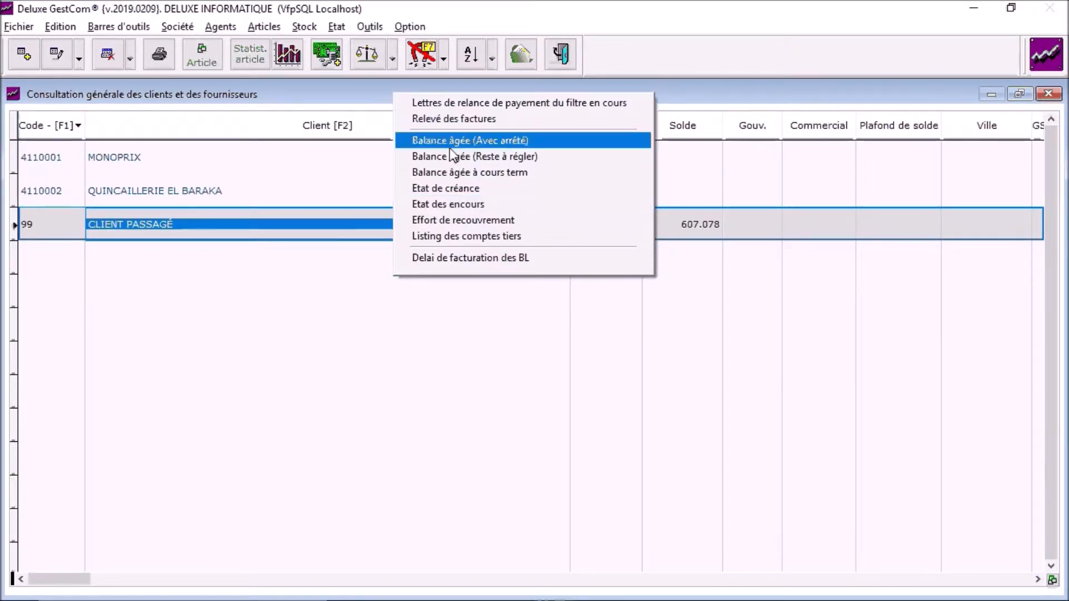
click(466, 102)
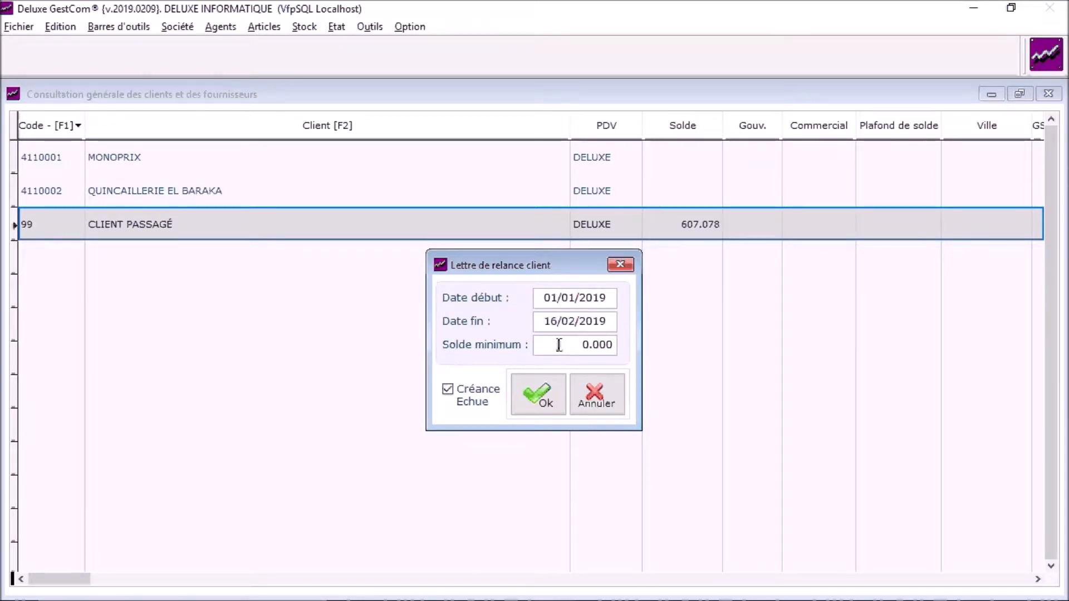
click(536, 406)
click(467, 330)
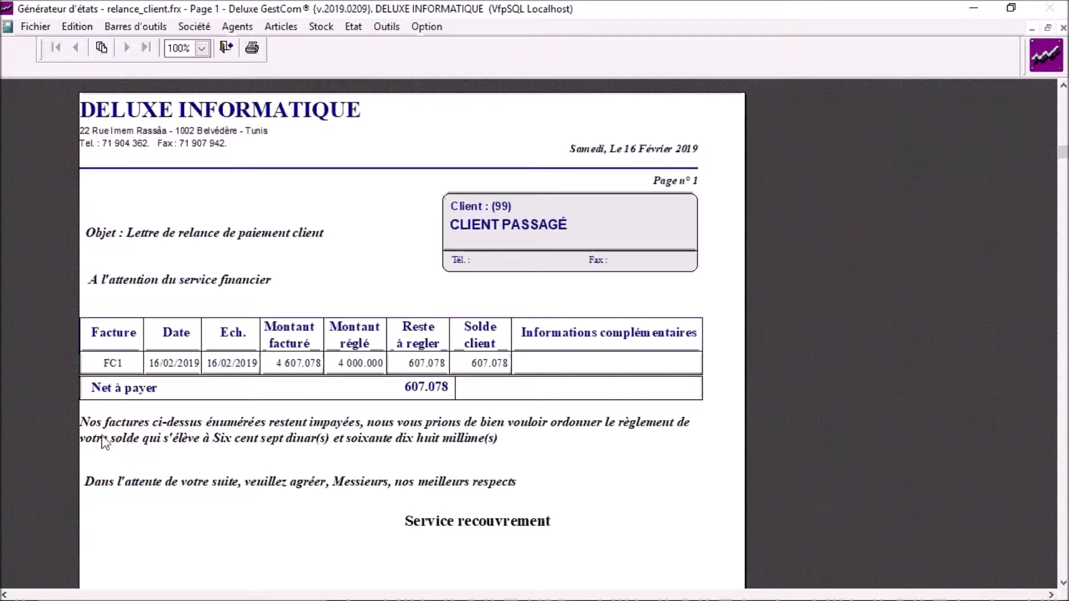
click(383, 440)
click(222, 49)
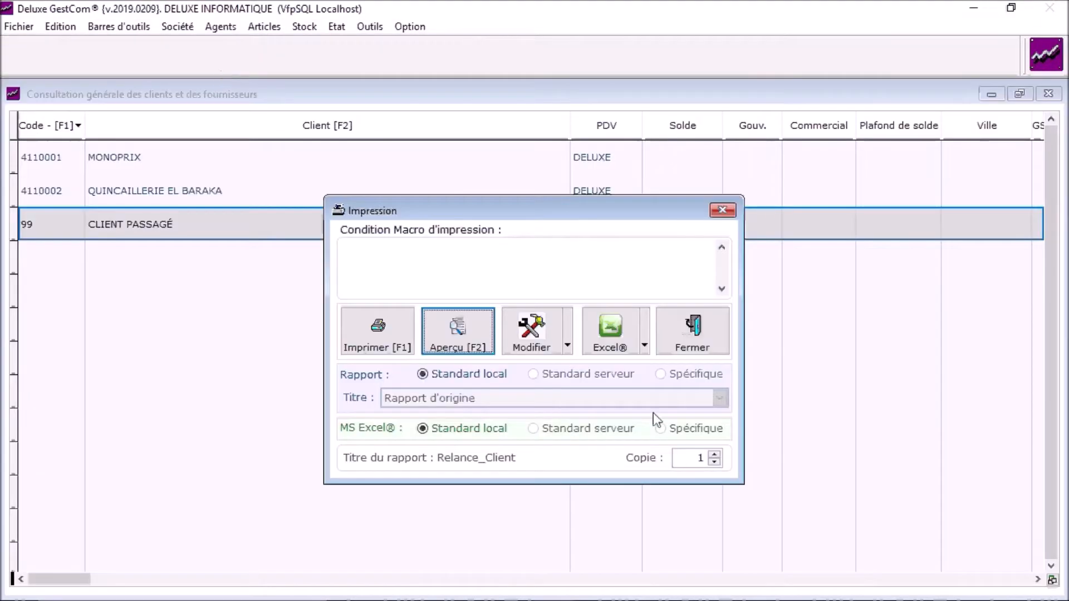
click(699, 332)
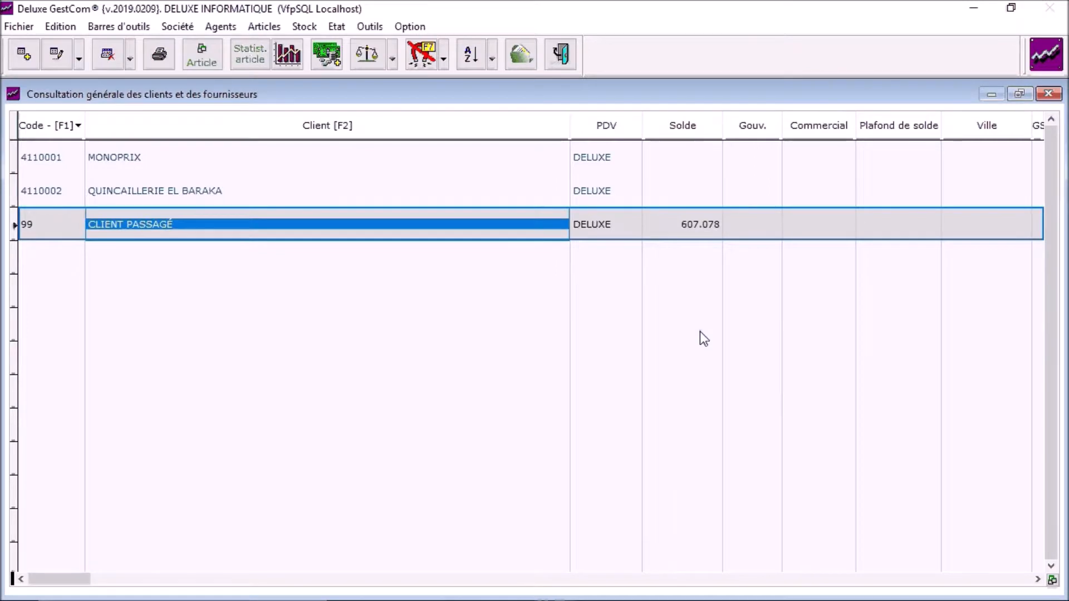
- Open the Relevé des factures for CLIENT PASSAGÉ covering 01/01/2019 to 31/12/2019
click(392, 58)
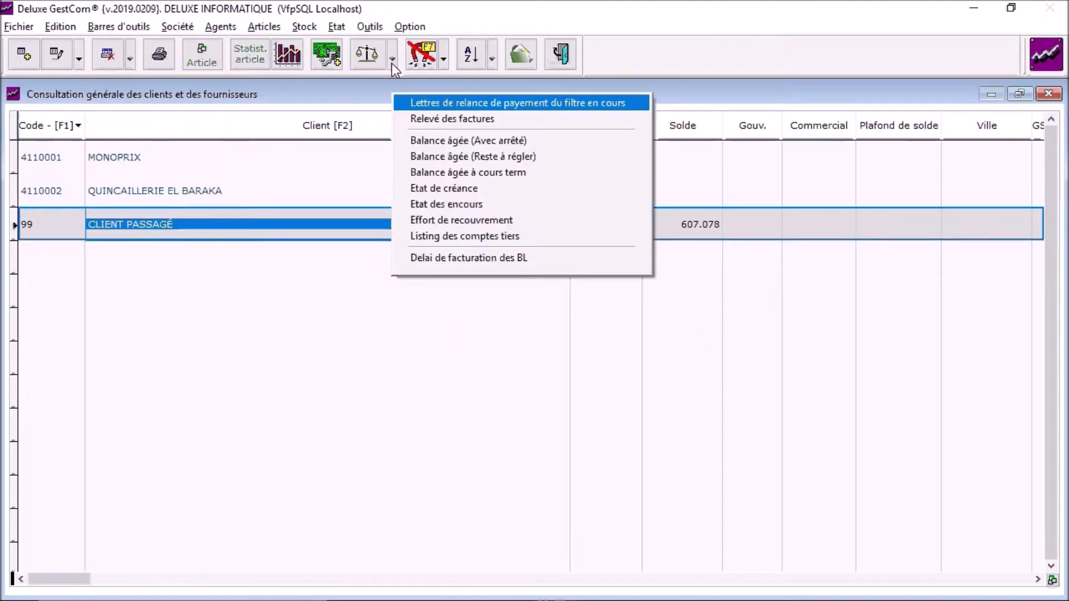
click(416, 119)
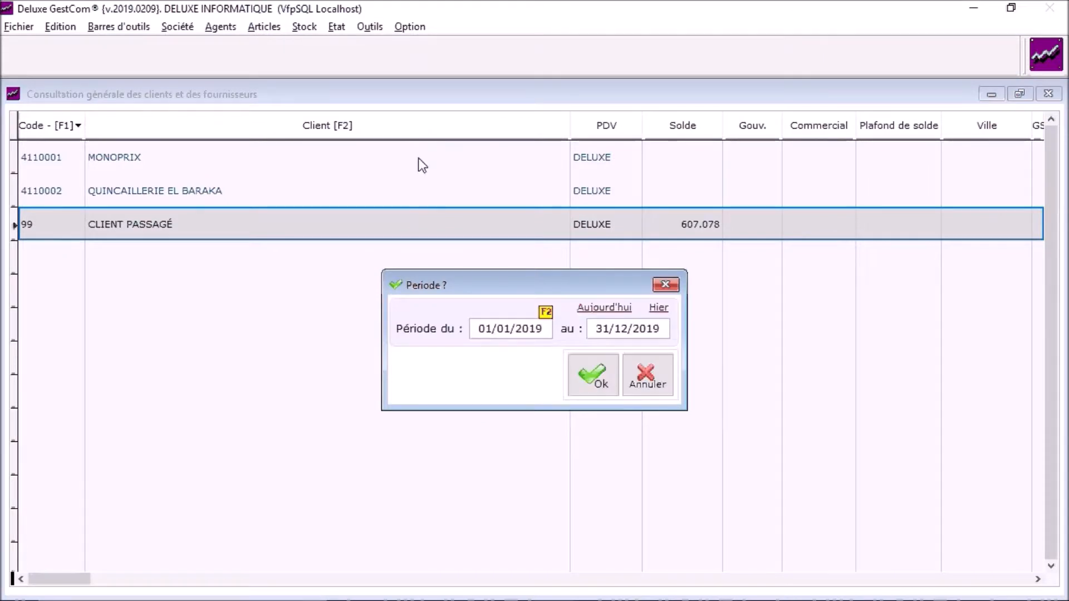
click(579, 386)
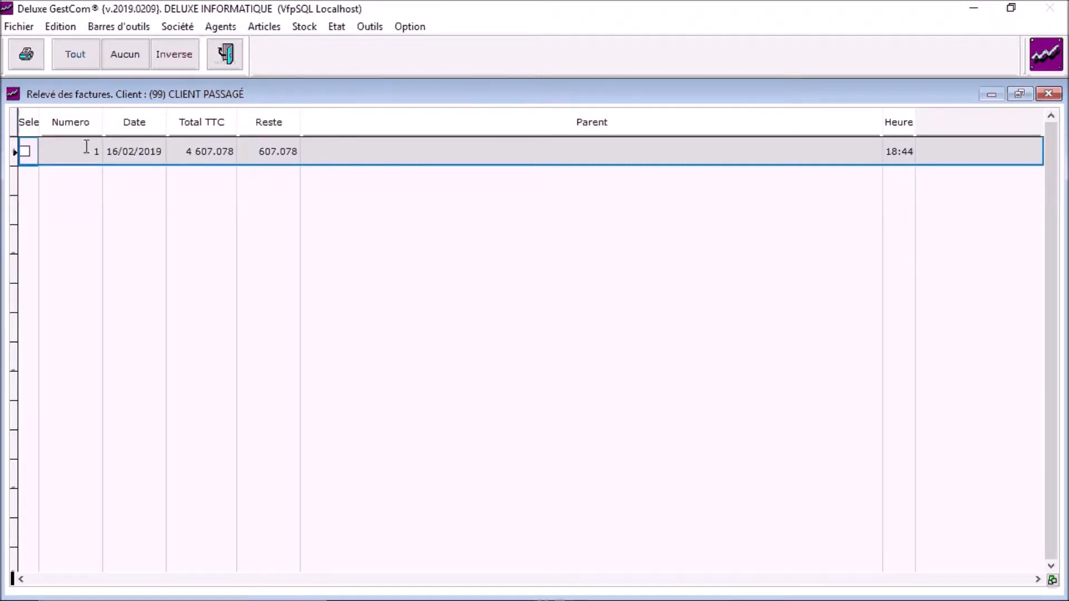
- Select invoice 1 in the Relevé des factures and preview its statement, then close it and return to the client list
click(25, 151)
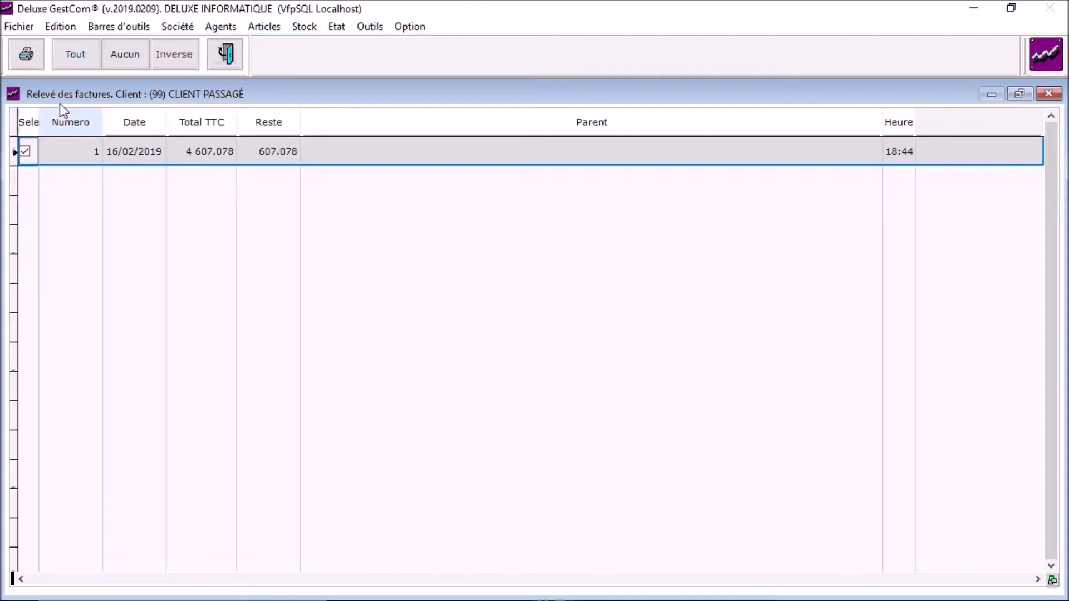
click(25, 54)
click(476, 325)
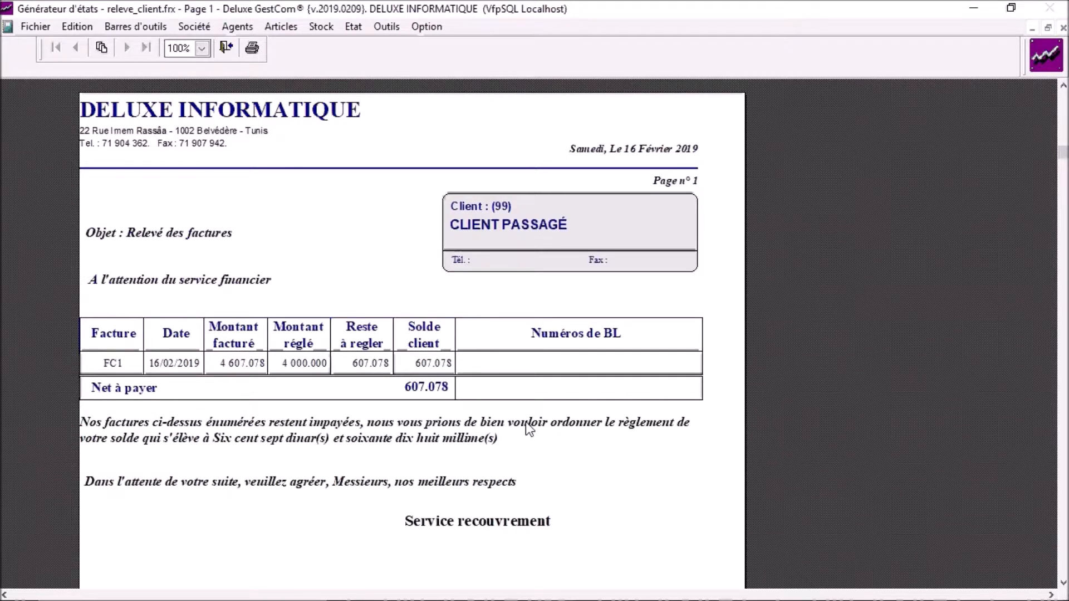
click(225, 48)
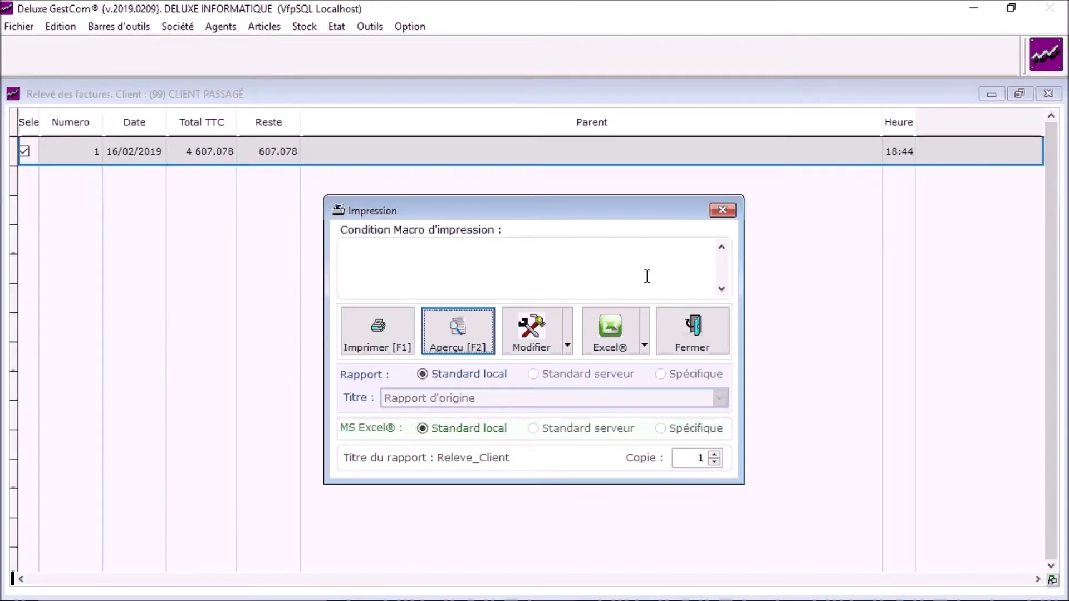
click(692, 331)
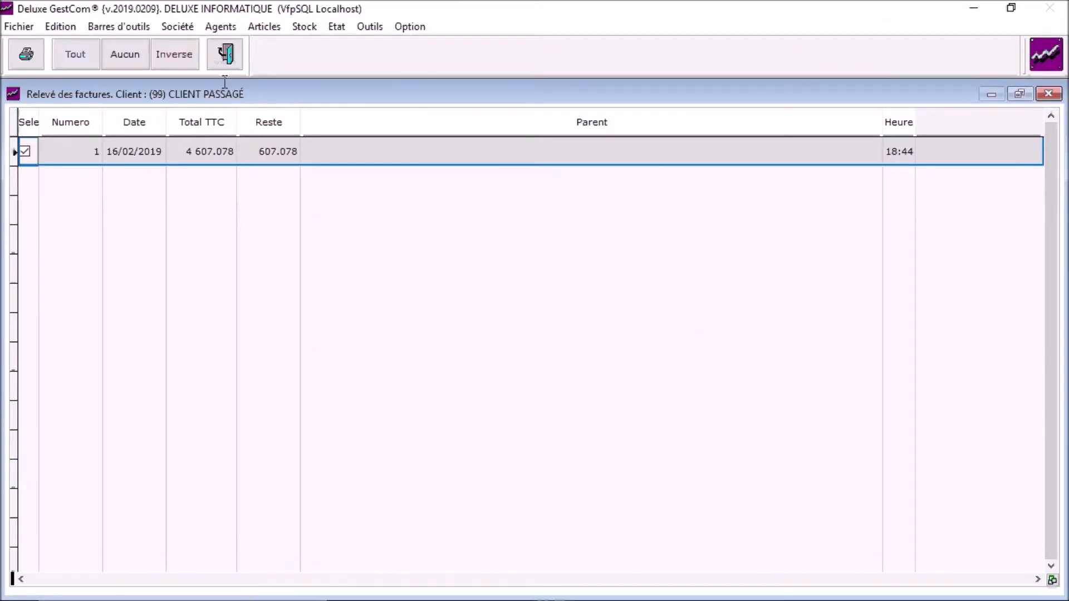
click(225, 54)
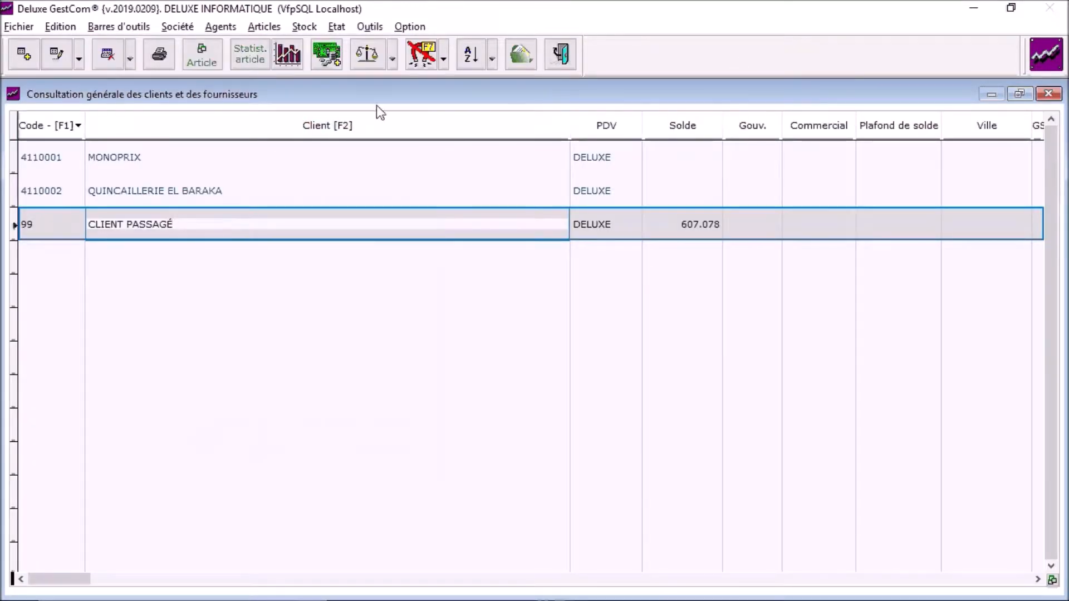
- Preview the Balance âgée (Reste à régler) report for 2019, then close it and return to the client list
click(392, 65)
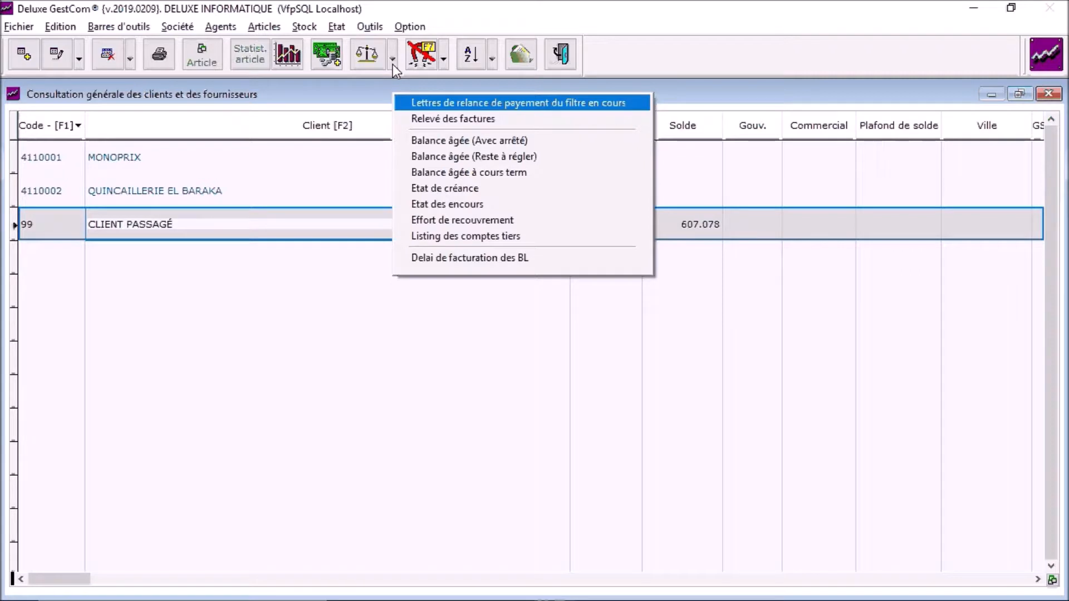
click(440, 160)
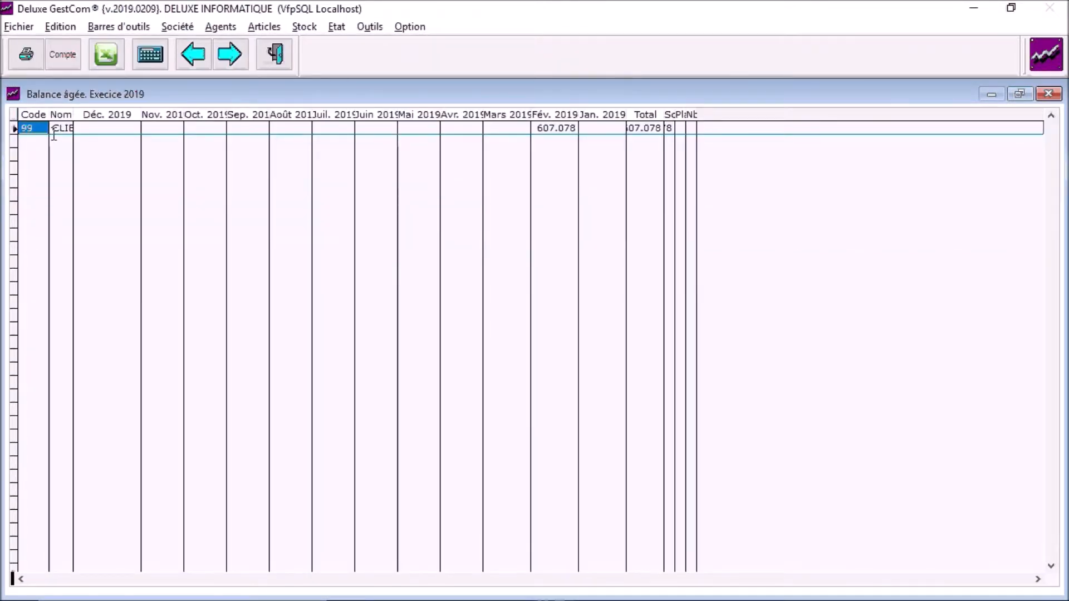
click(28, 61)
click(460, 334)
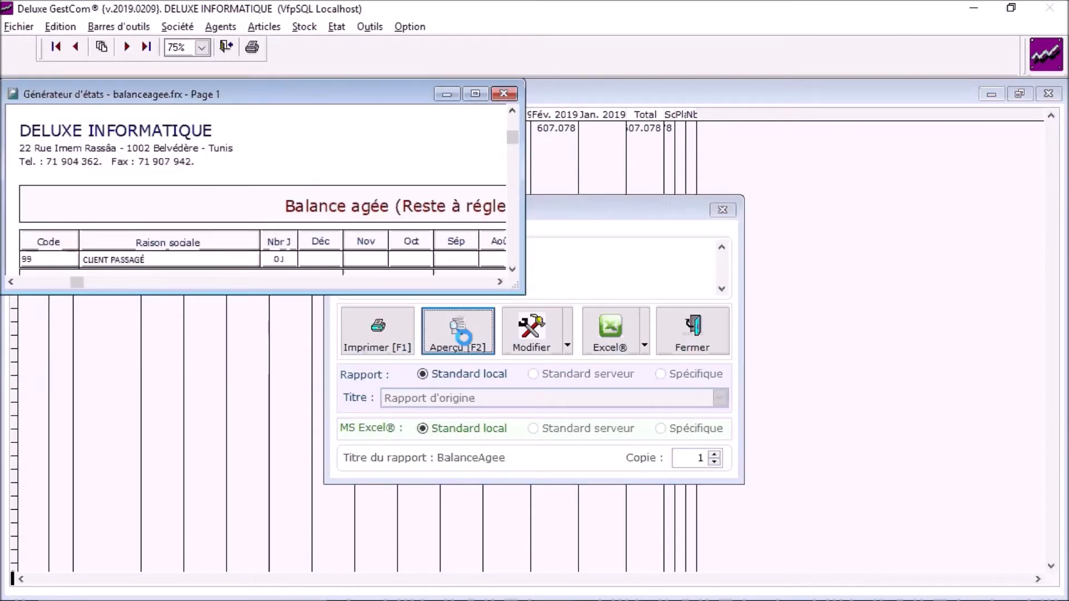
click(476, 94)
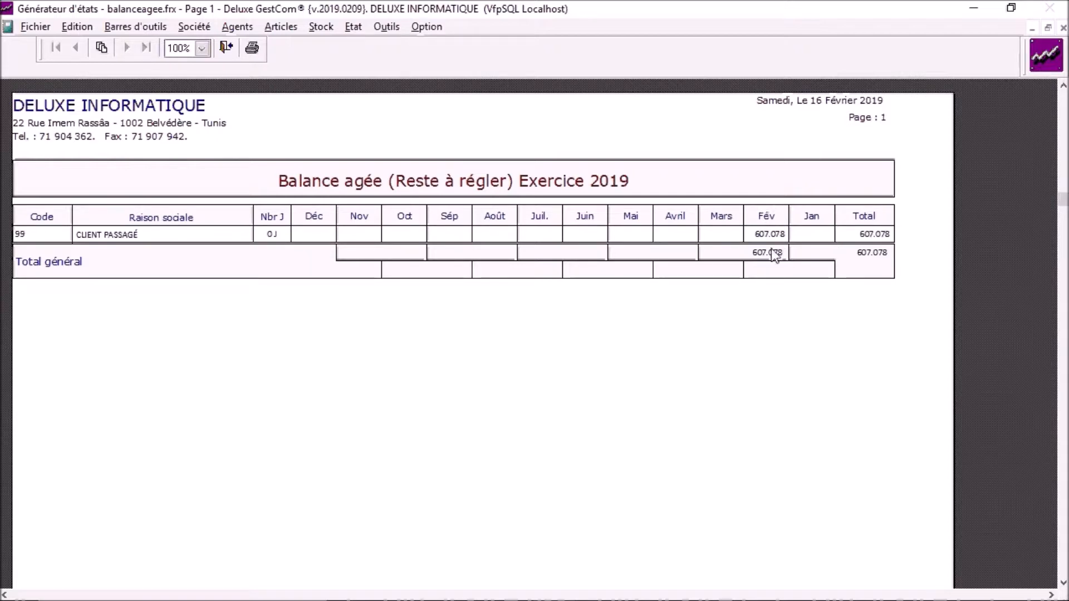
click(225, 50)
click(682, 329)
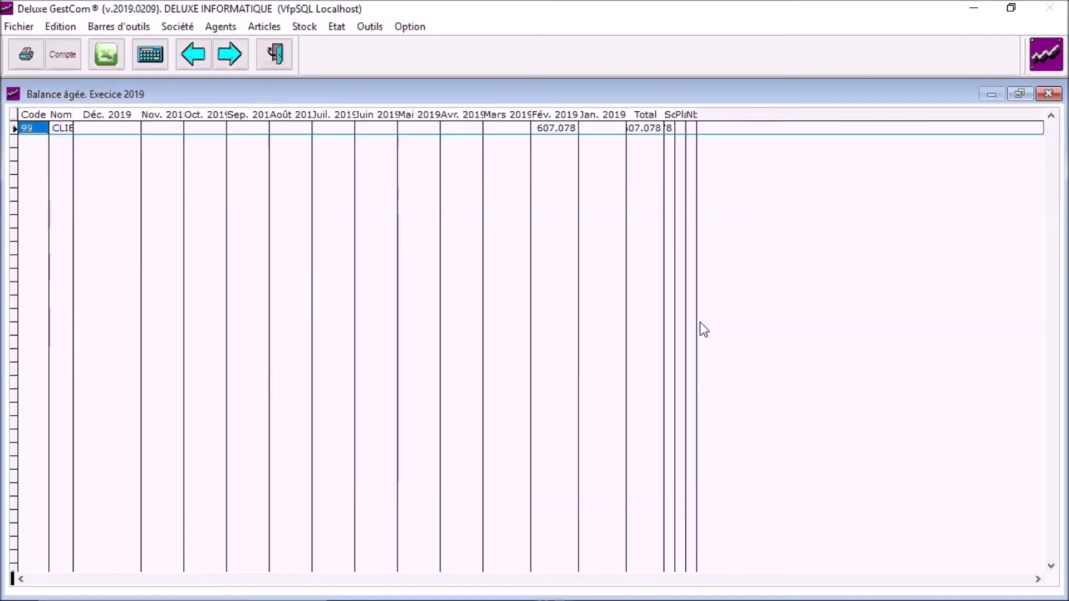
click(276, 54)
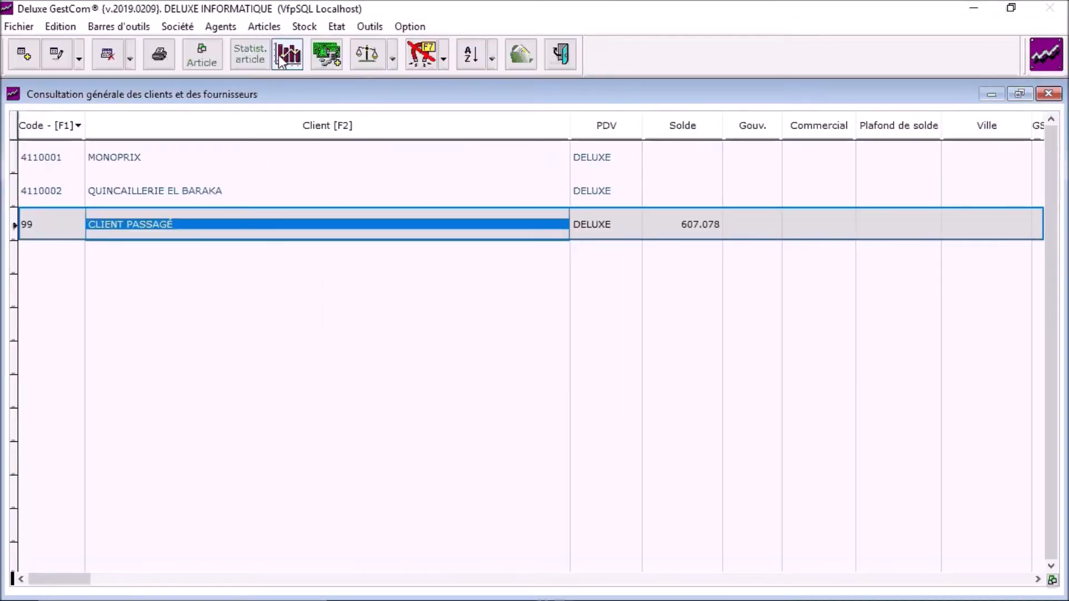
- Generate the Etat de créance as of 16/02/2019 for companies with a balance above 0.000
click(392, 64)
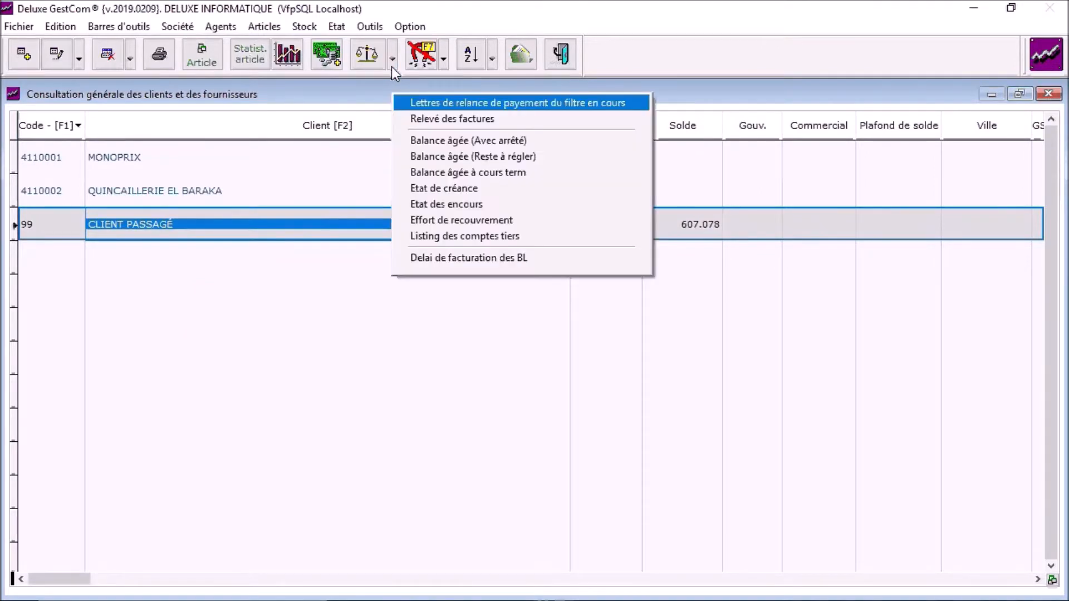
click(478, 188)
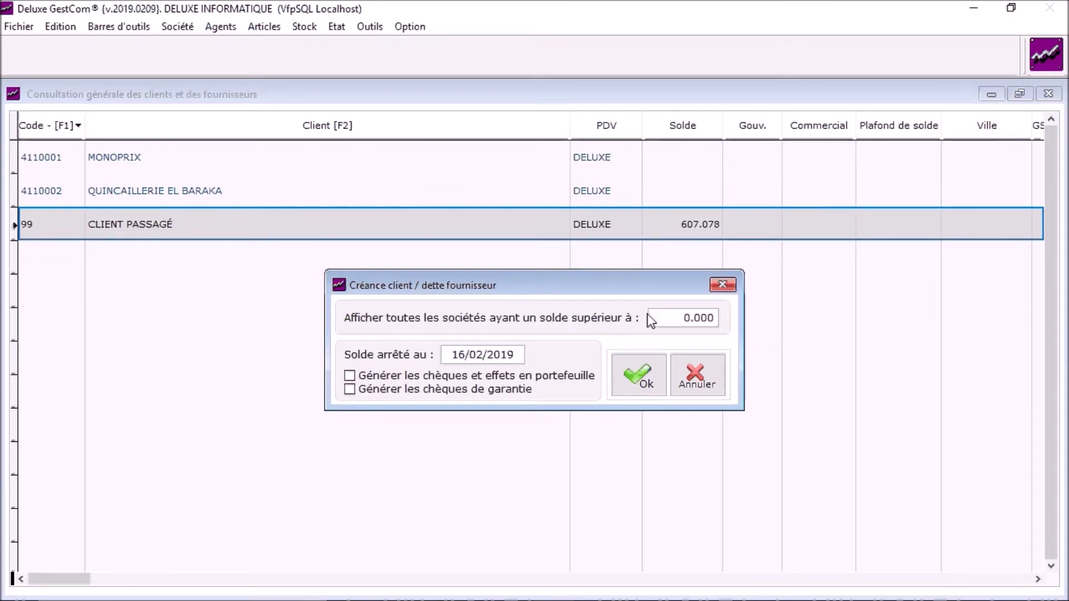
click(672, 317)
click(450, 355)
click(623, 374)
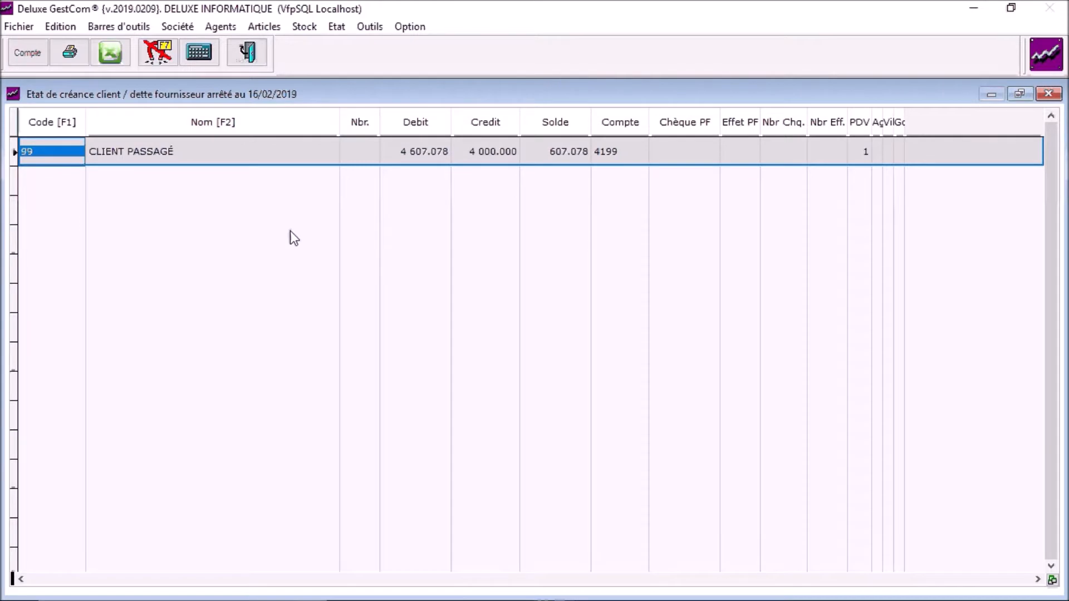
- Check CLIENT PASSAGÉ's debit, credit and balance in the Etat de créance
click(408, 151)
click(493, 152)
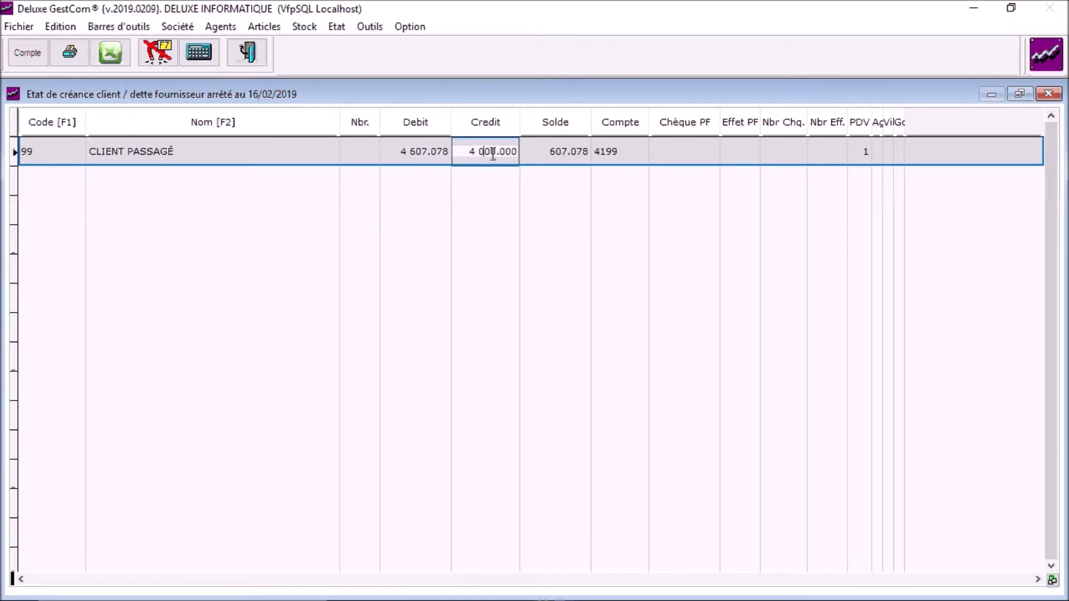
click(550, 159)
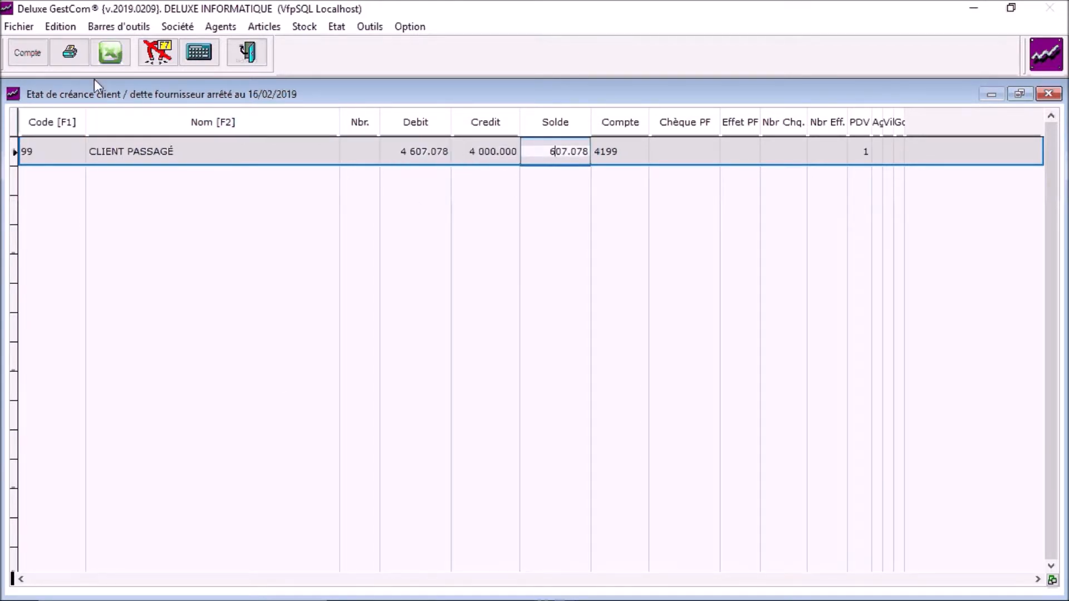
key(Left)
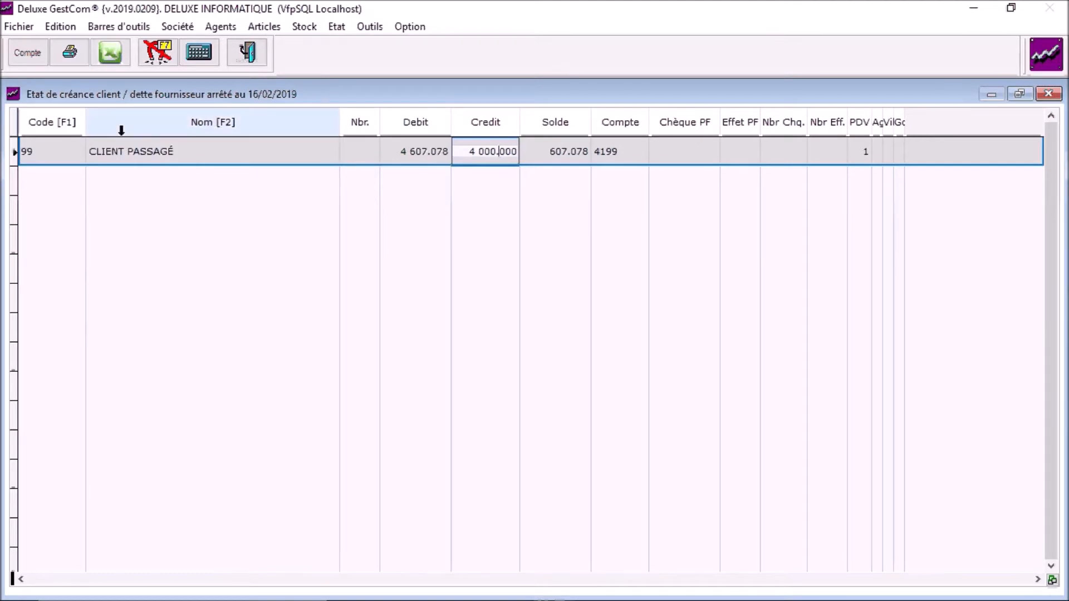
click(546, 159)
- Open CLIENT PASSAGÉ's invoice account for 01/01/2019 to 31/12/2019, check the balance after the last payment, then close it
click(29, 53)
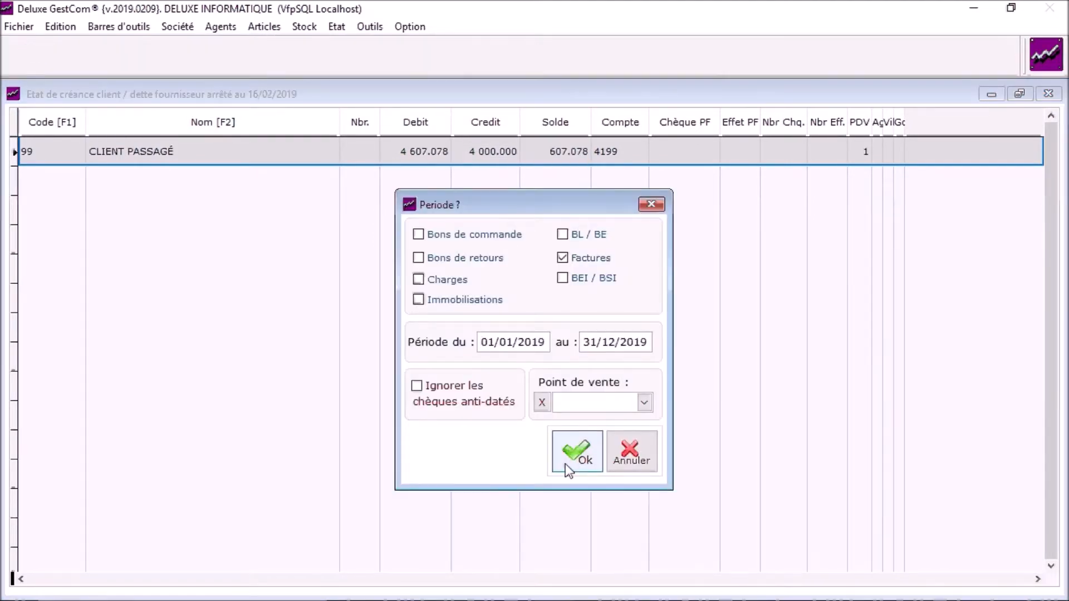
click(577, 455)
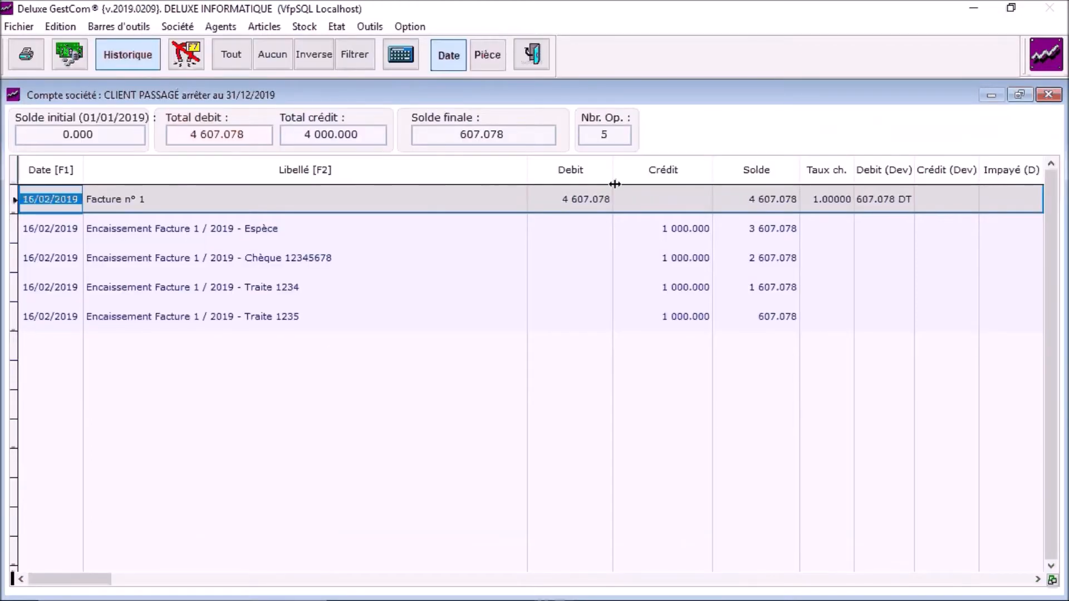
click(757, 316)
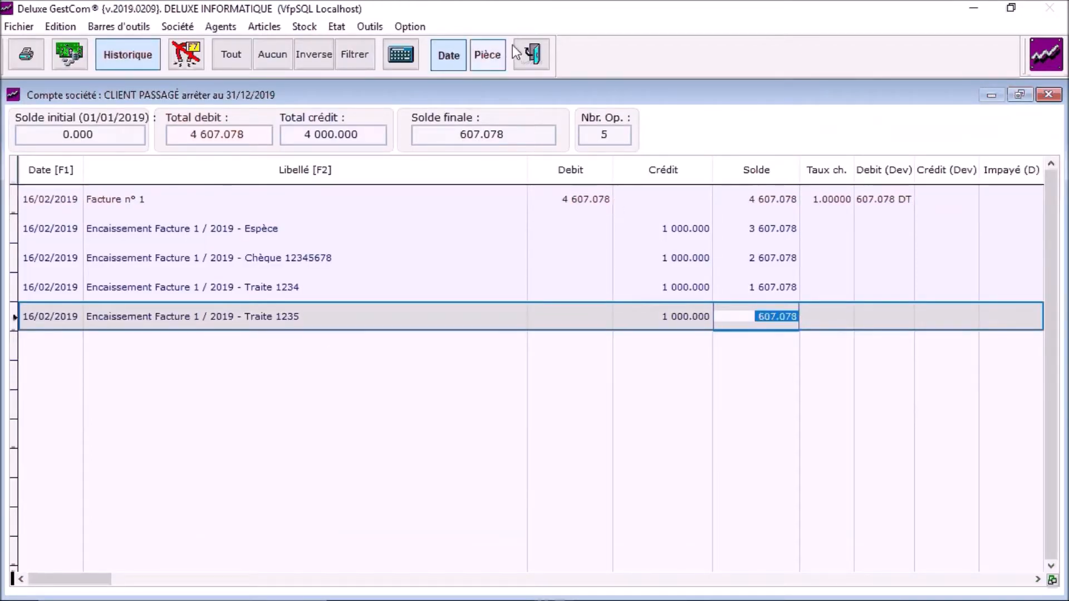
click(532, 56)
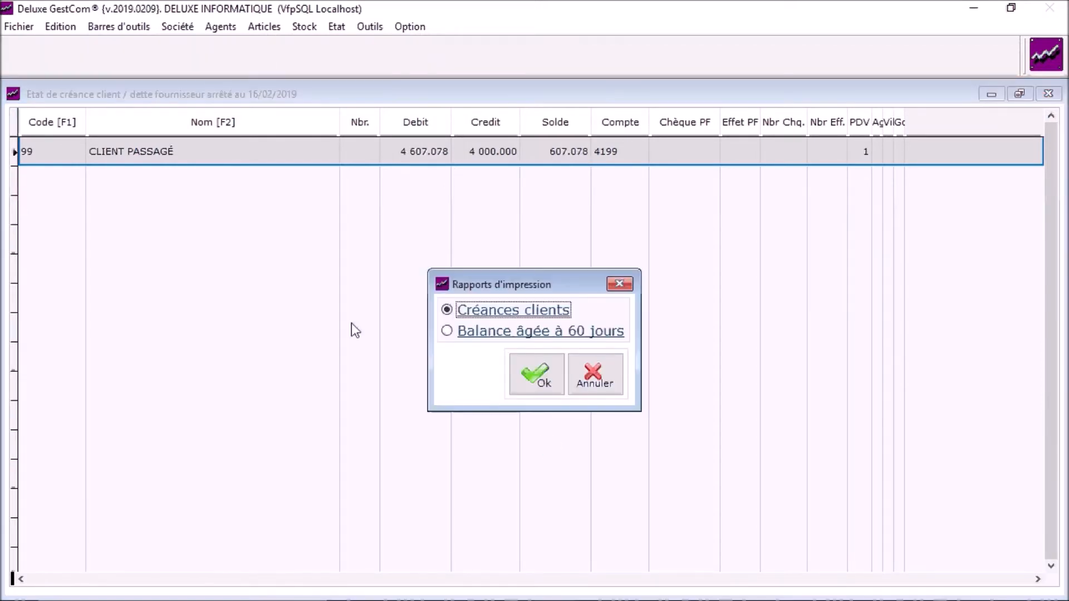
- Preview the Créances clients report, then close it and return to the home screen
click(523, 377)
click(468, 339)
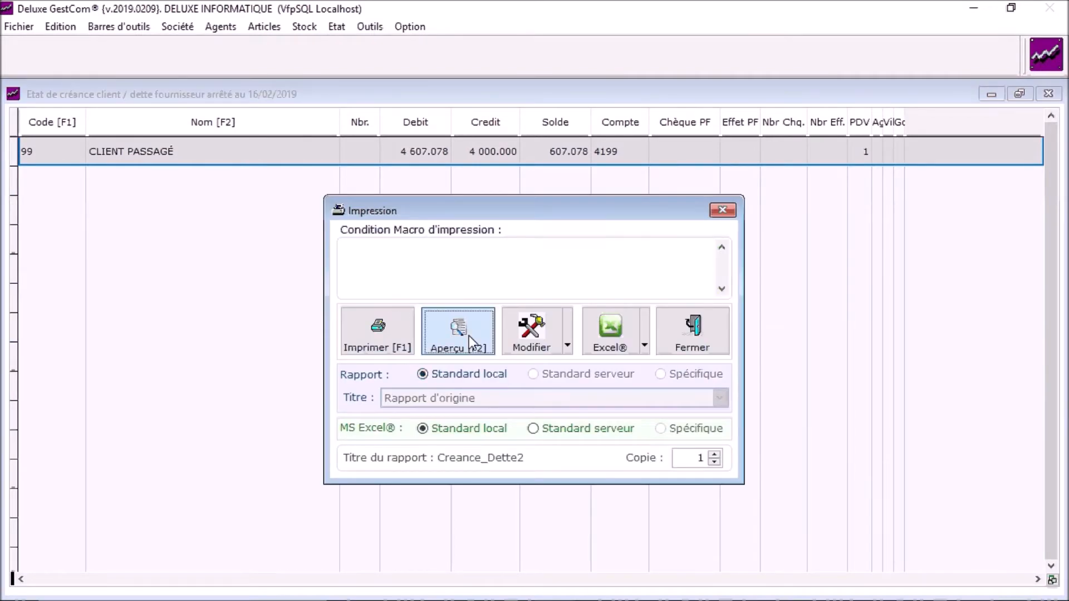
click(475, 94)
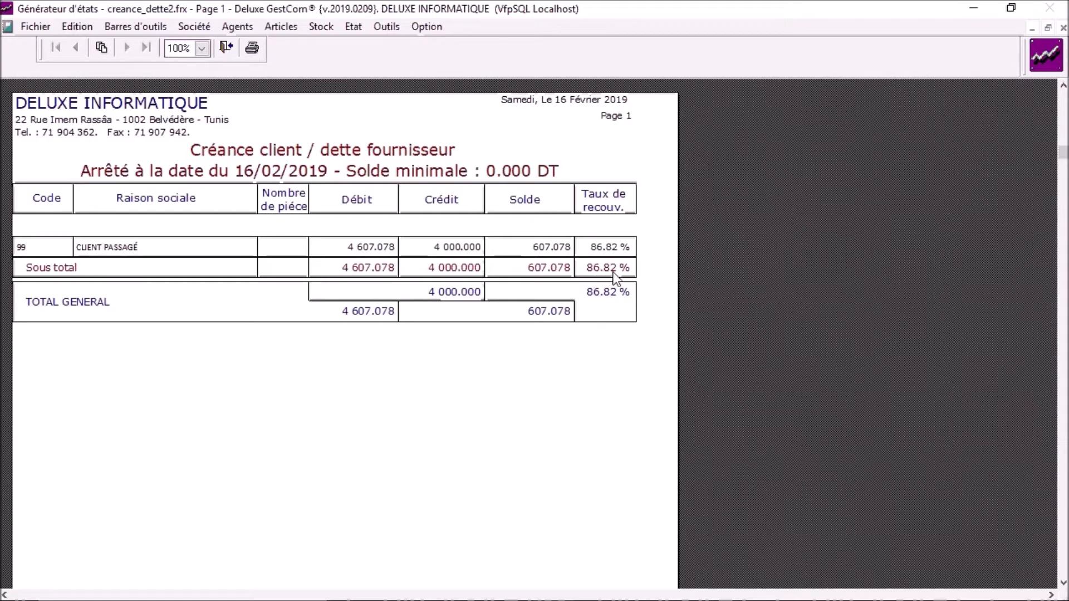
click(228, 53)
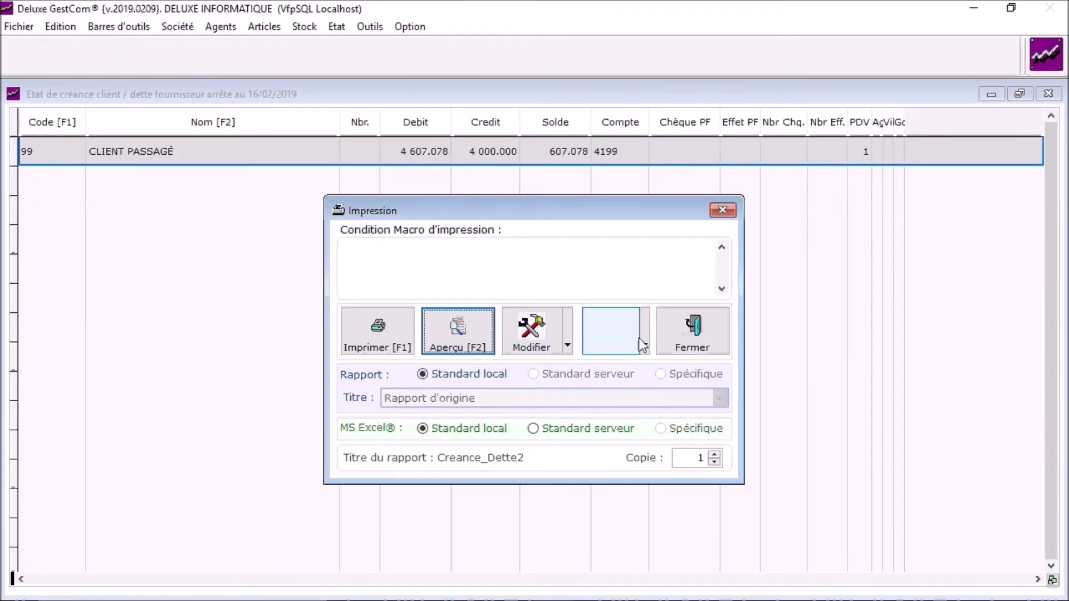
click(696, 346)
click(247, 53)
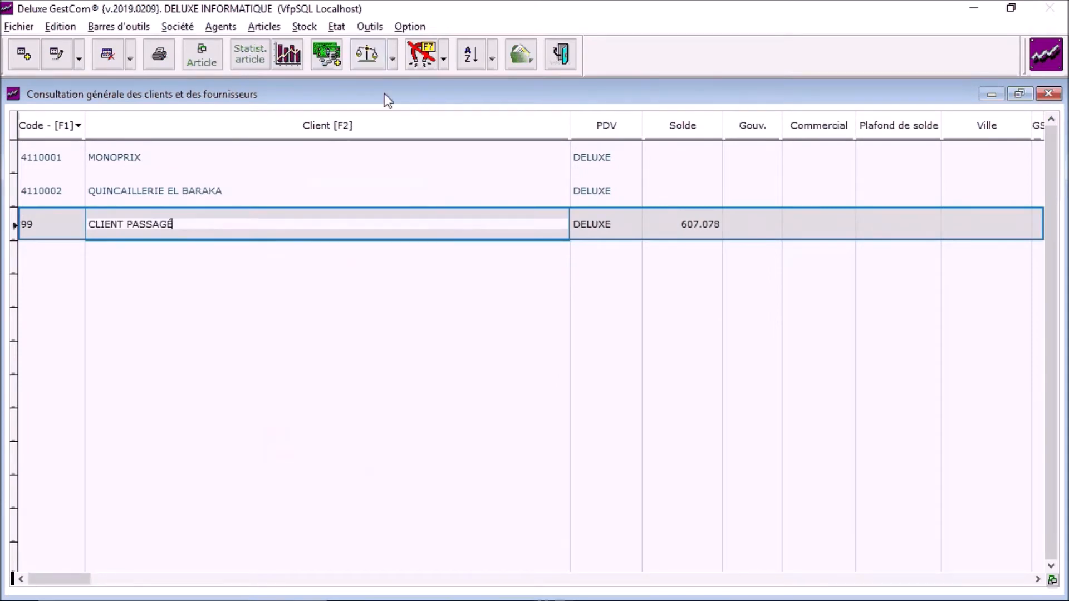
click(559, 54)
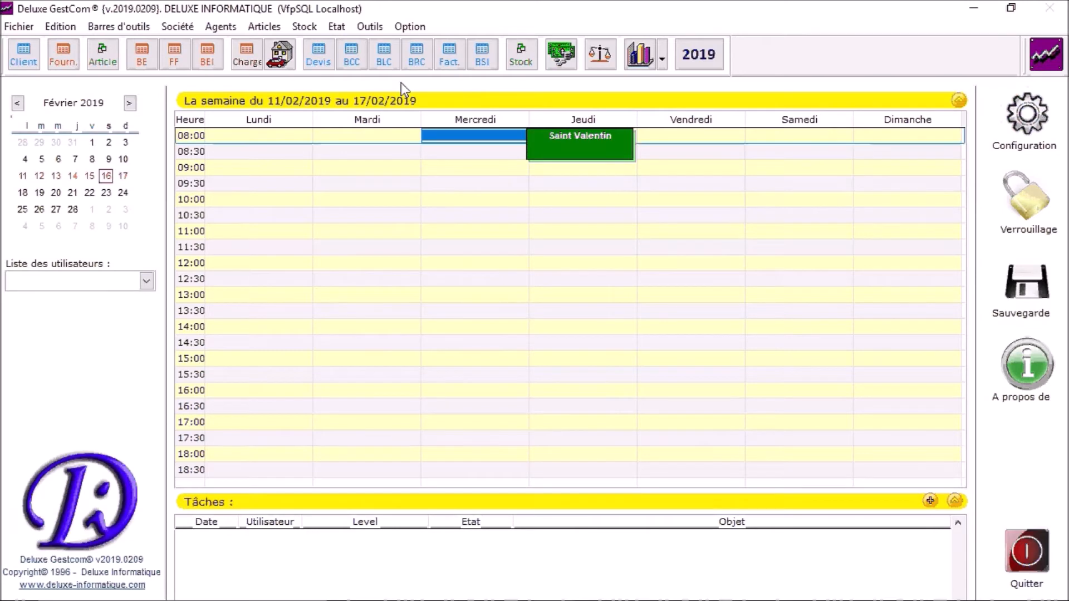
- View the account of invoice 1's client from the invoice list for 01/01/2019 to 31/12/2019, then return to the home screen
click(451, 64)
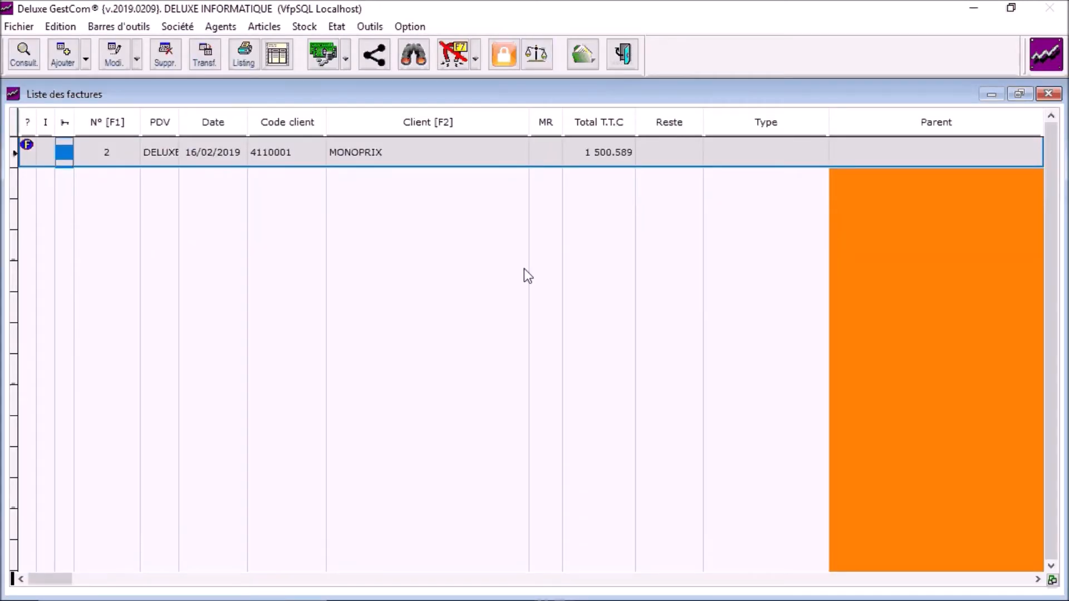
click(448, 161)
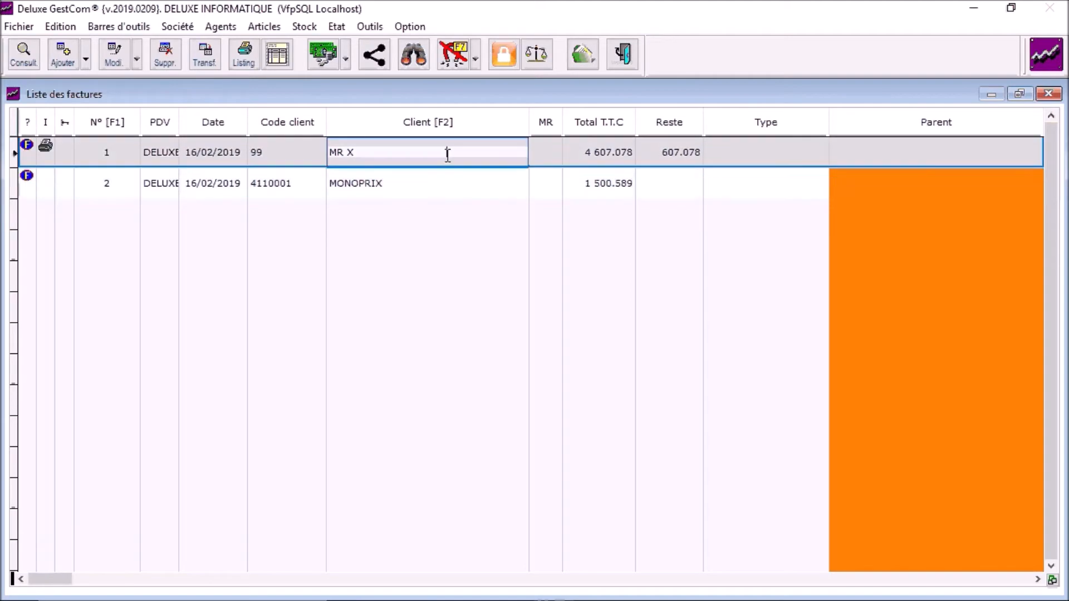
click(537, 60)
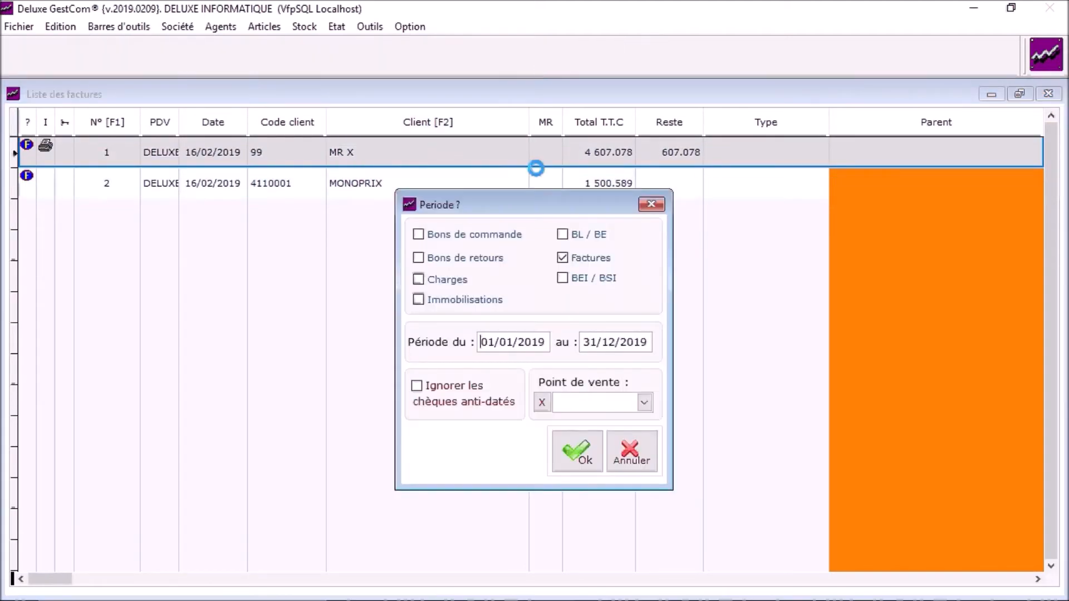
click(583, 441)
click(532, 54)
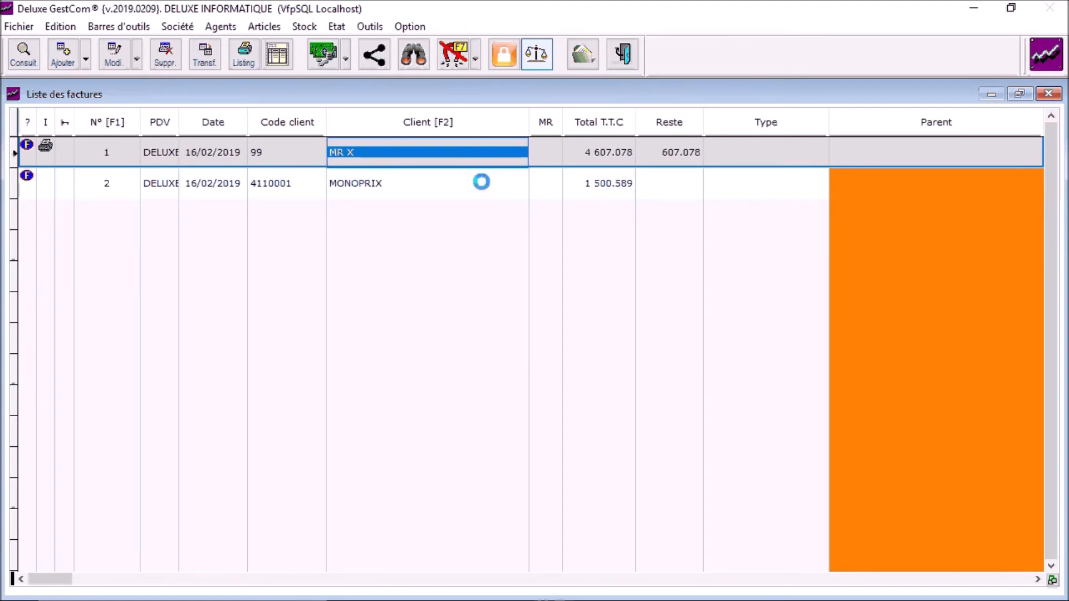
click(444, 181)
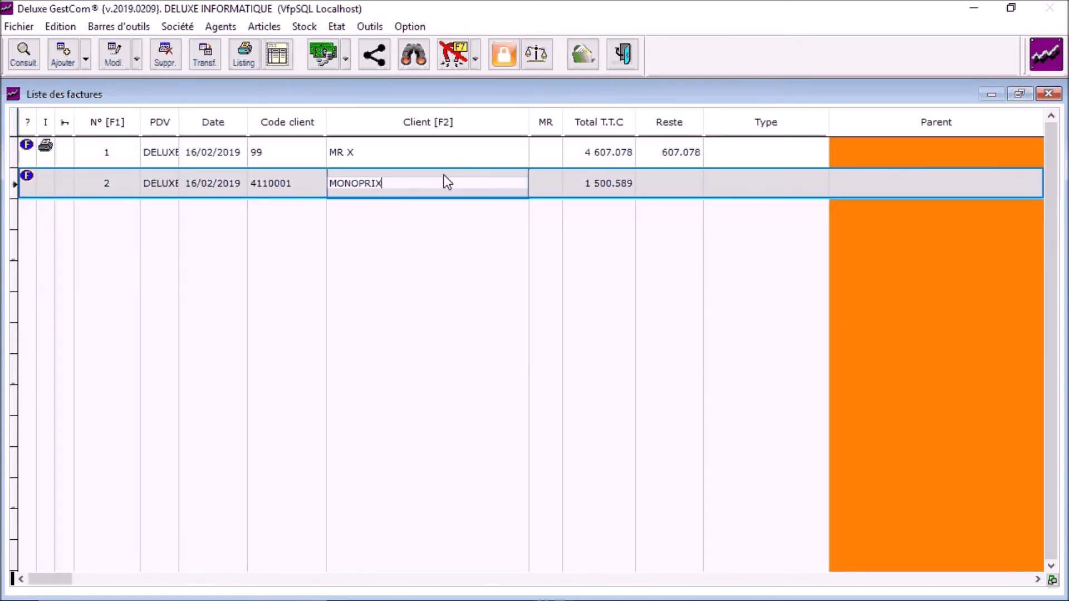
click(410, 158)
click(637, 59)
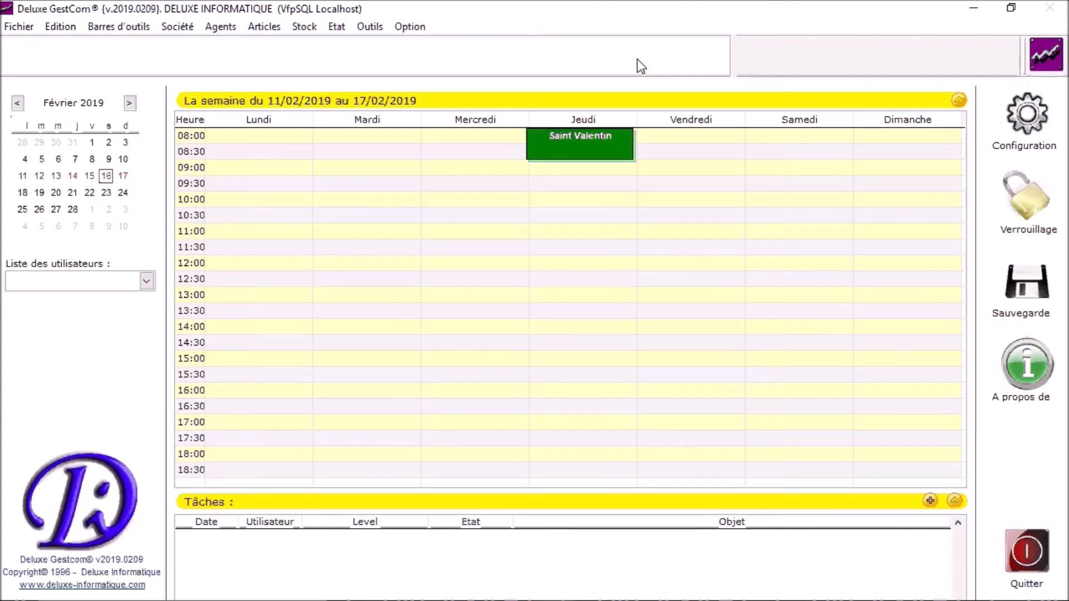
click(581, 259)
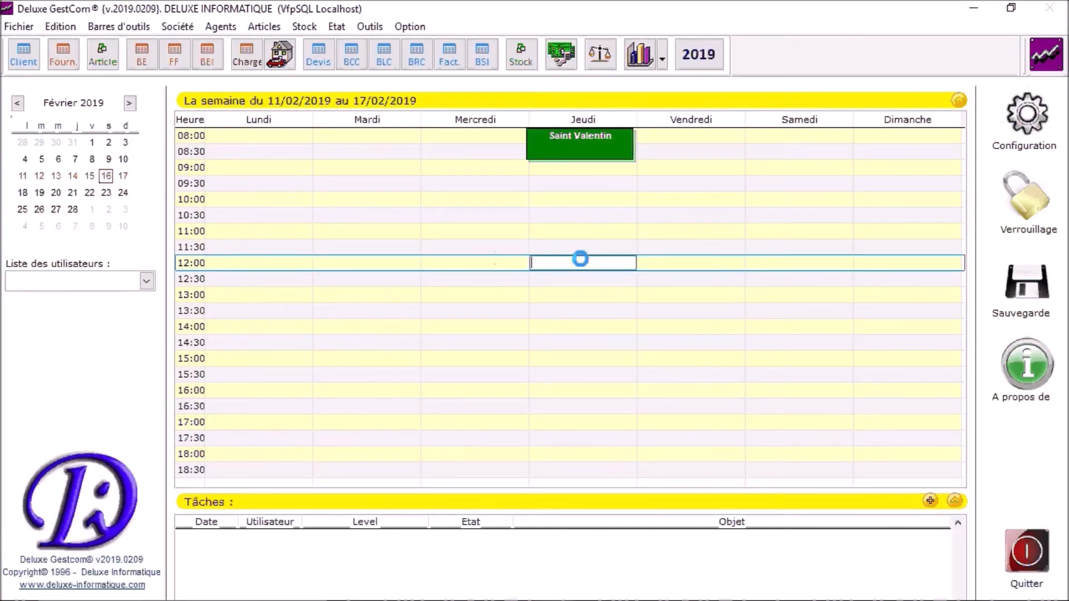
click(419, 215)
click(459, 289)
click(515, 262)
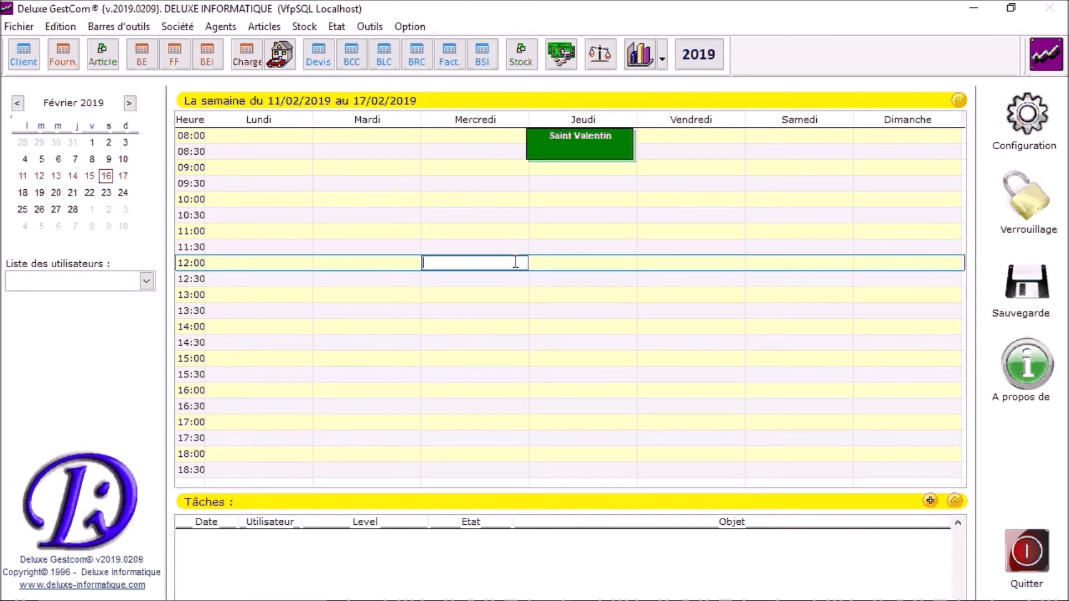